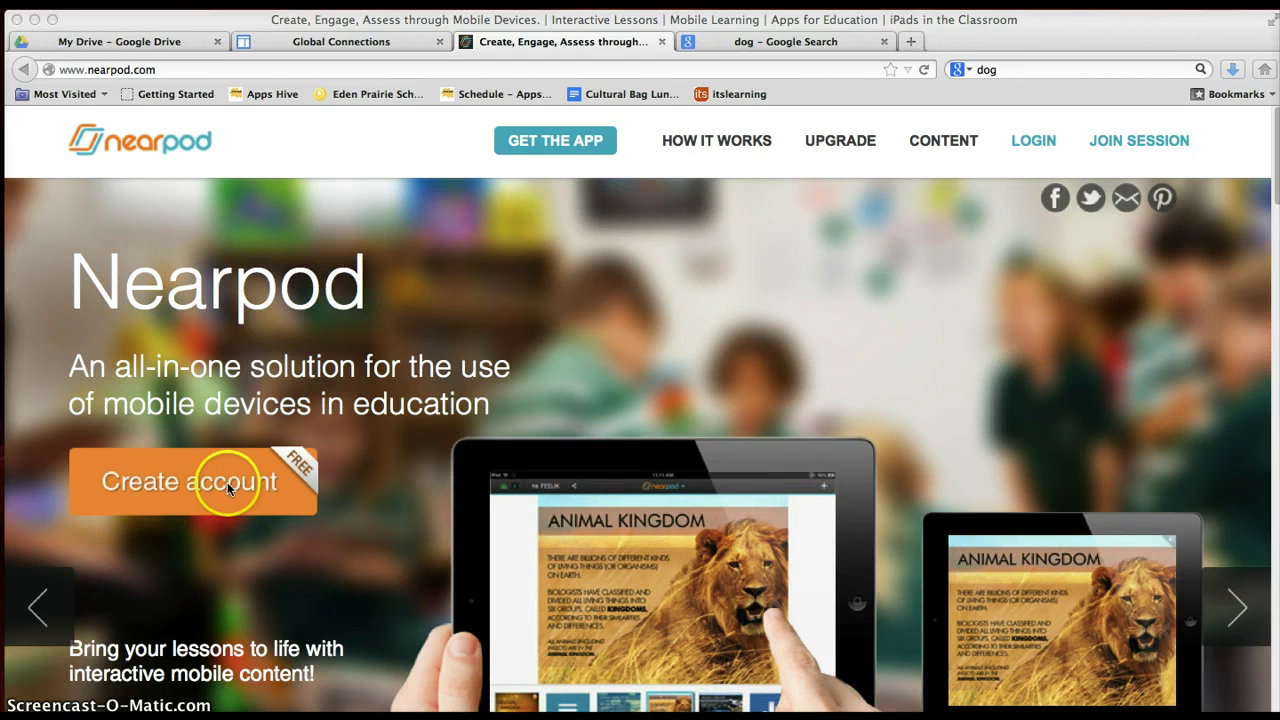
# Open the Create account sign-up form from the nearpod.com homepage.
pyautogui.click(189, 488)
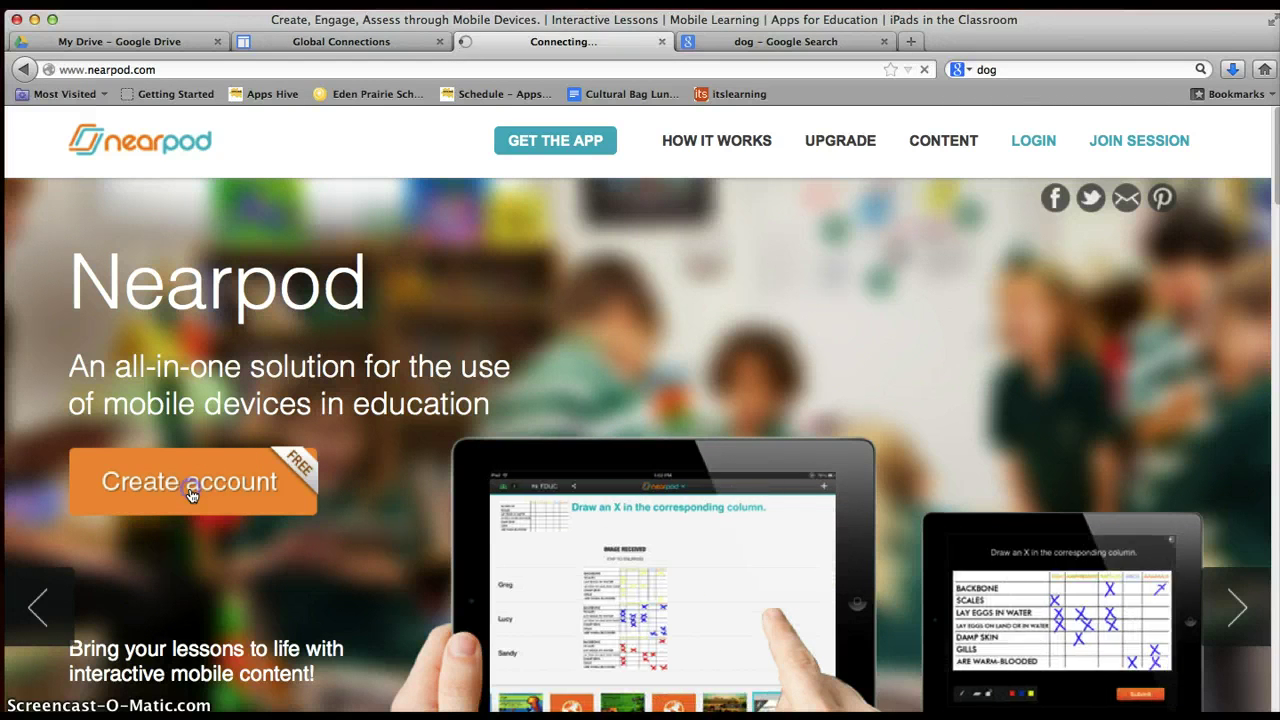
pyautogui.click(191, 495)
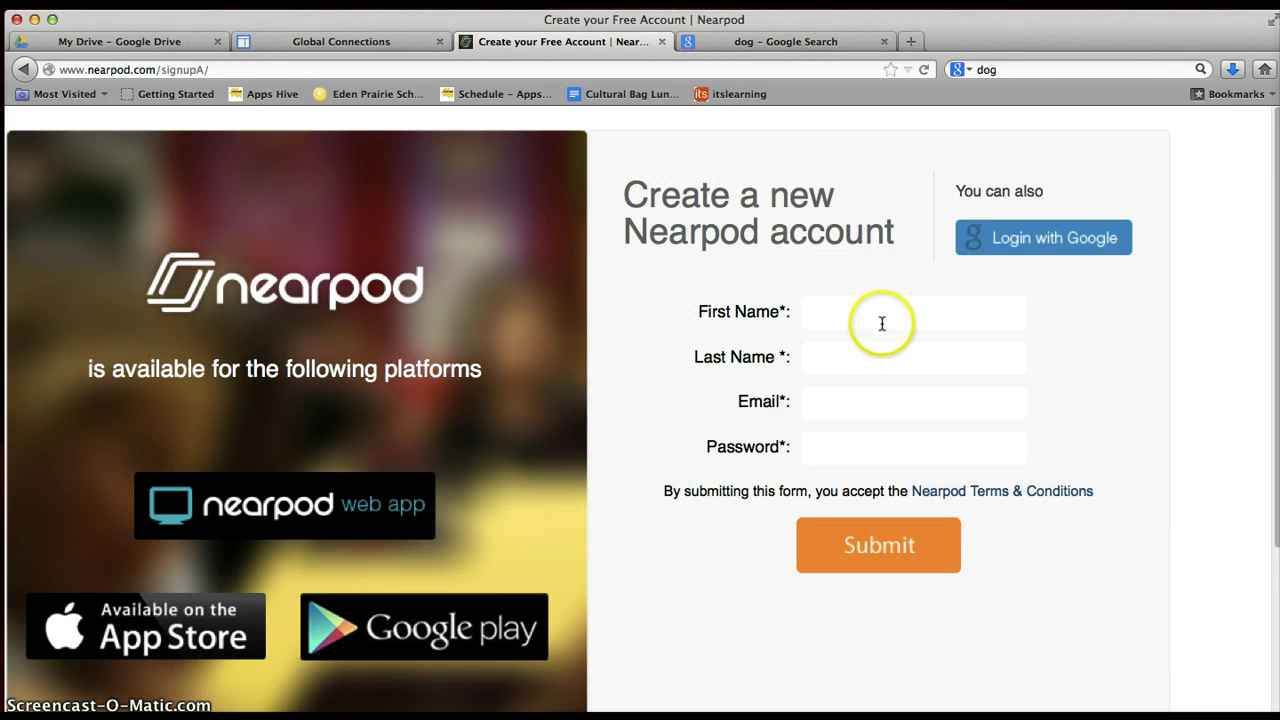
# Enter the user's first name, last name, e-mail address and a password, then submit the sign-up form.
pyautogui.click(878, 315)
pyautogui.write('Kim')
pyautogui.press('Tab')
pyautogui.write('C')
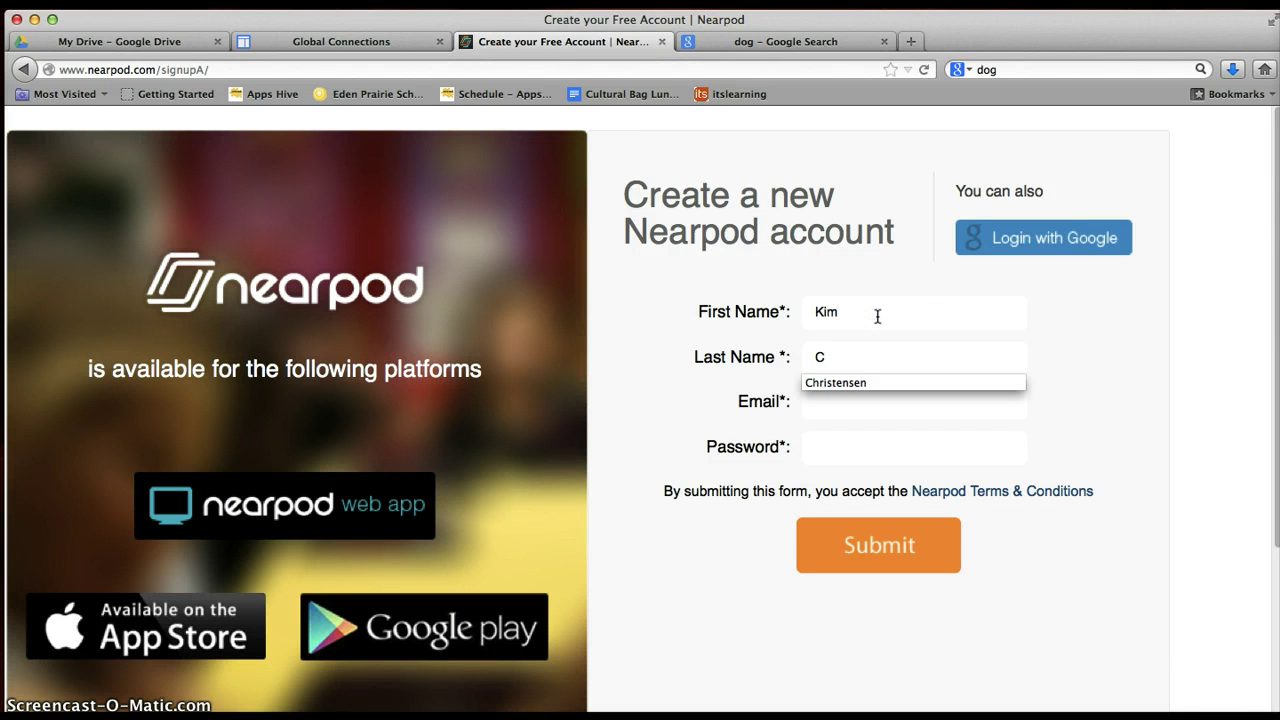
pyautogui.press('Tab')
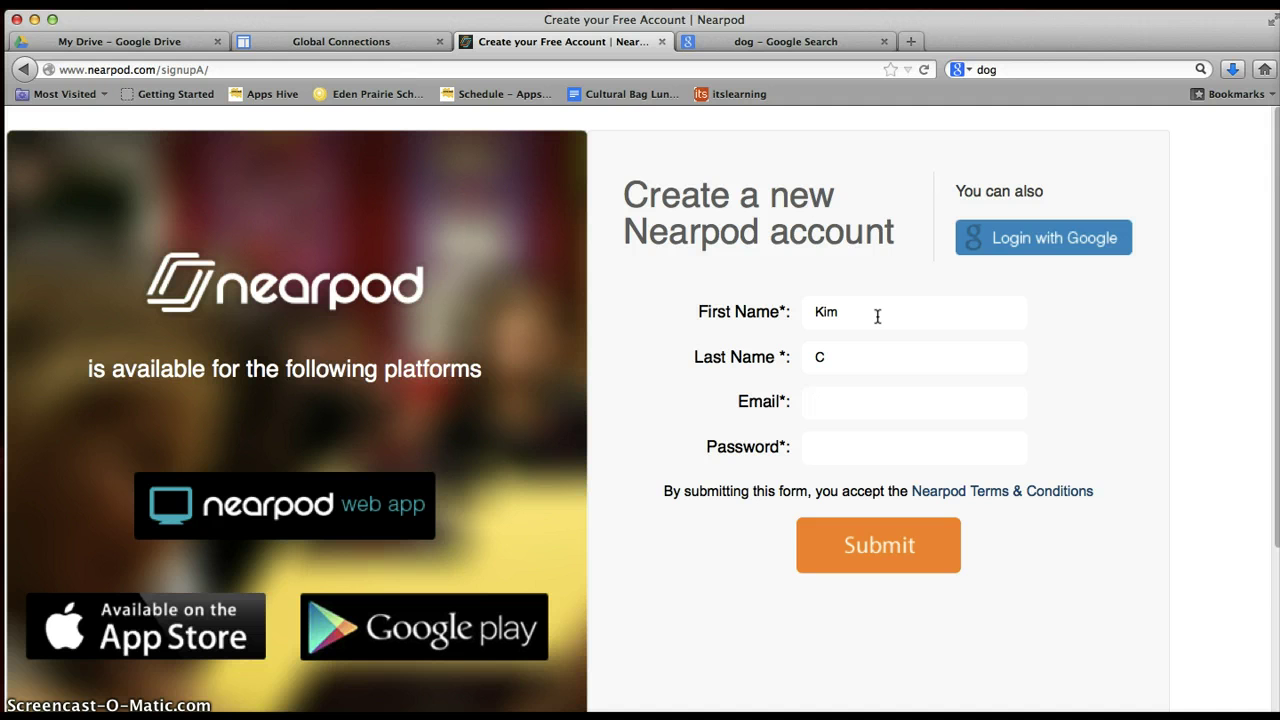
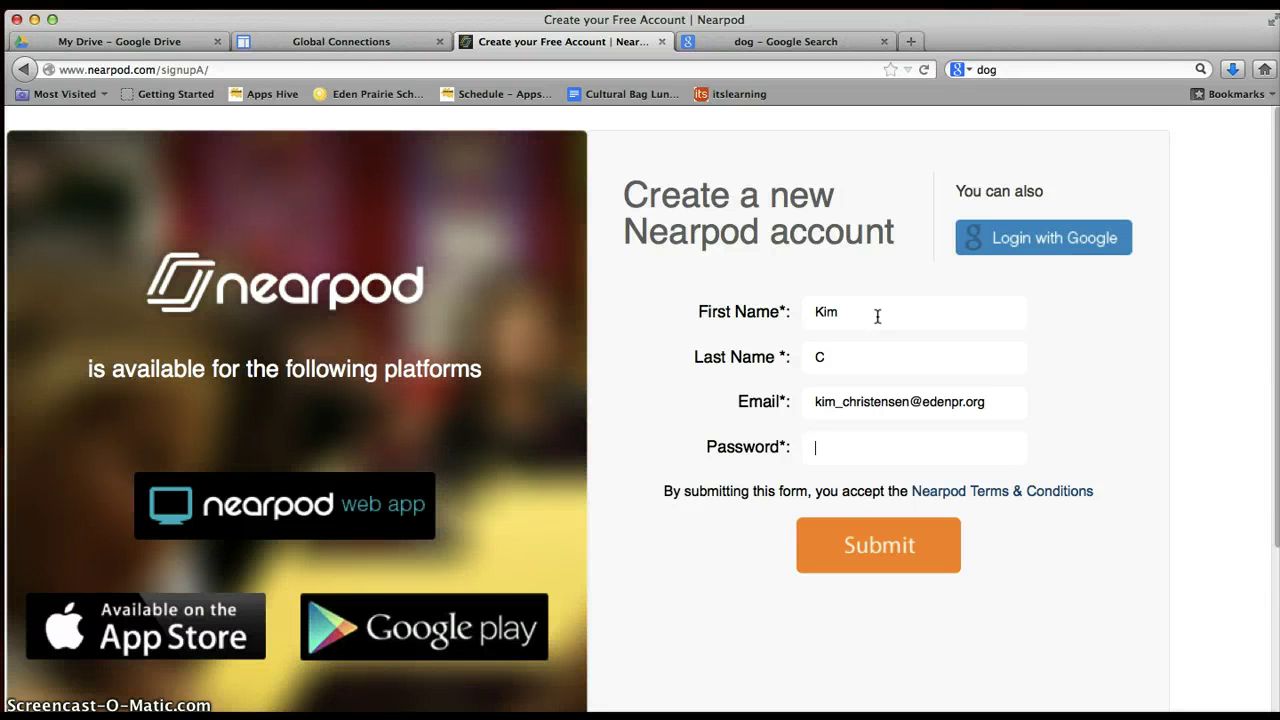
pyautogui.write('•••••••••')
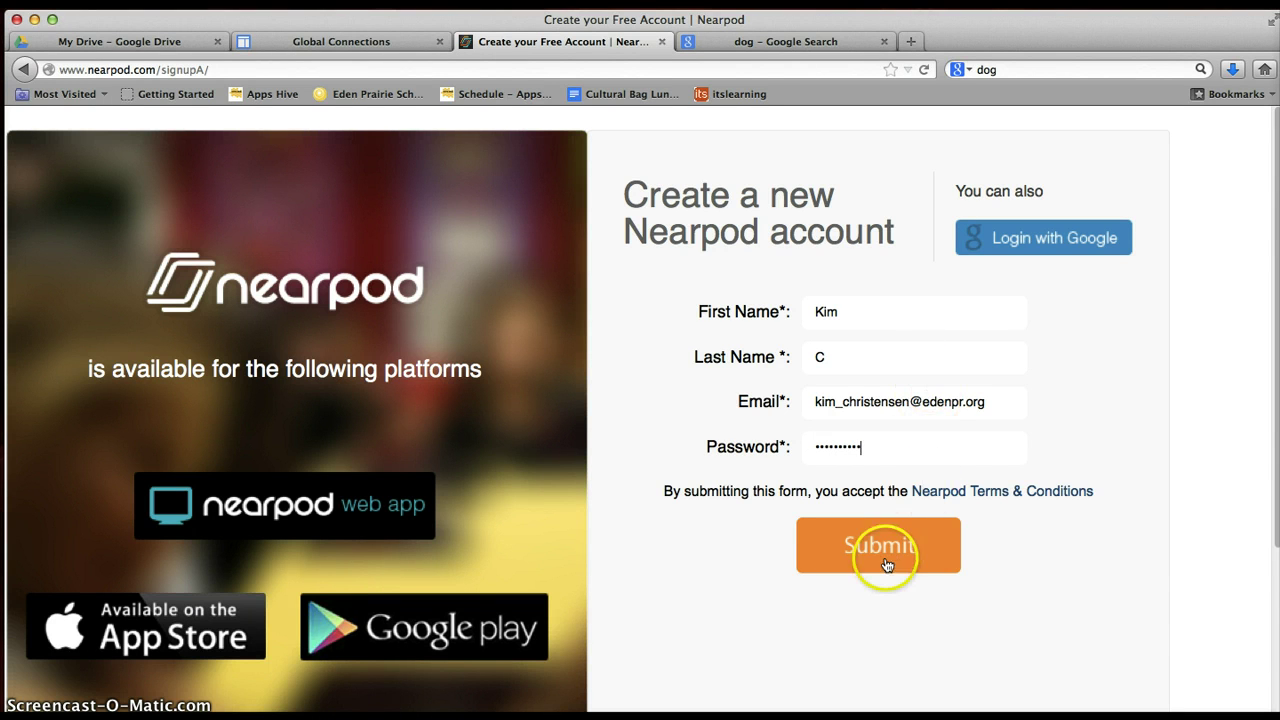
pyautogui.click(886, 563)
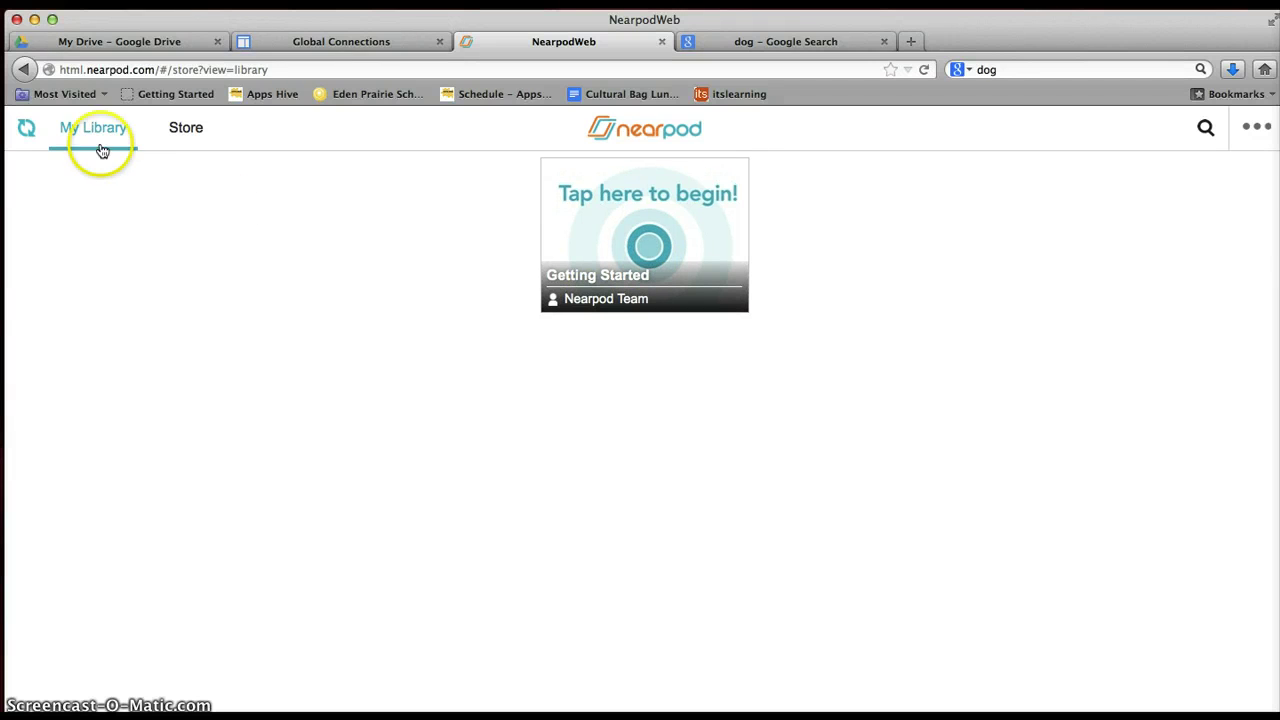
pyautogui.click(282, 69)
pyautogui.write('nearpod.com/')
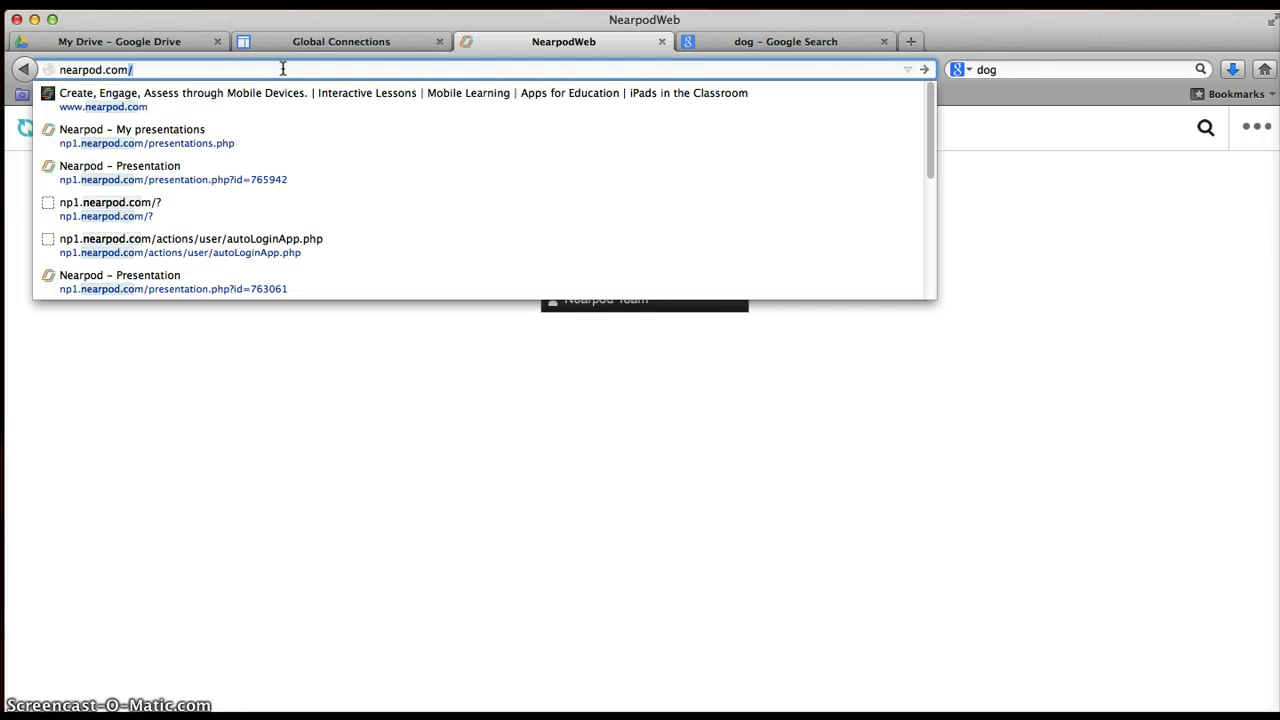
pyautogui.press('Return')
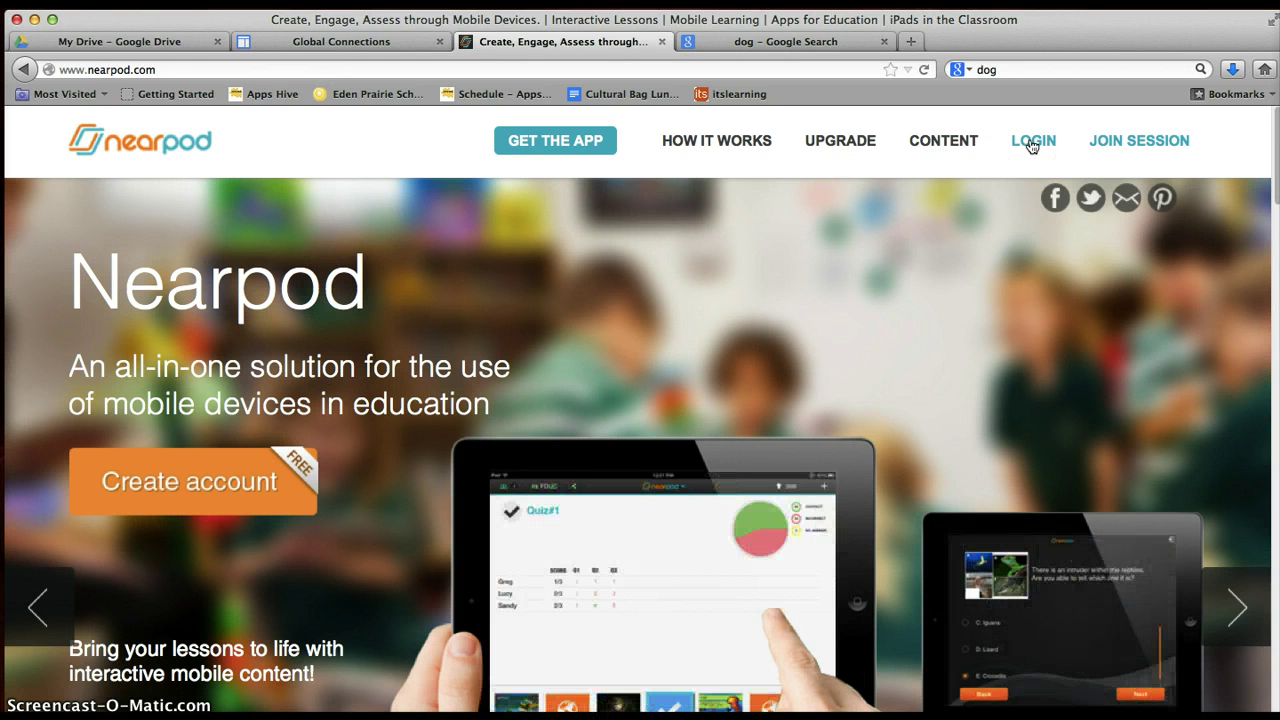
# Log in with the new account's e-mail and password to reach the Welcome home page.
pyautogui.click(1032, 146)
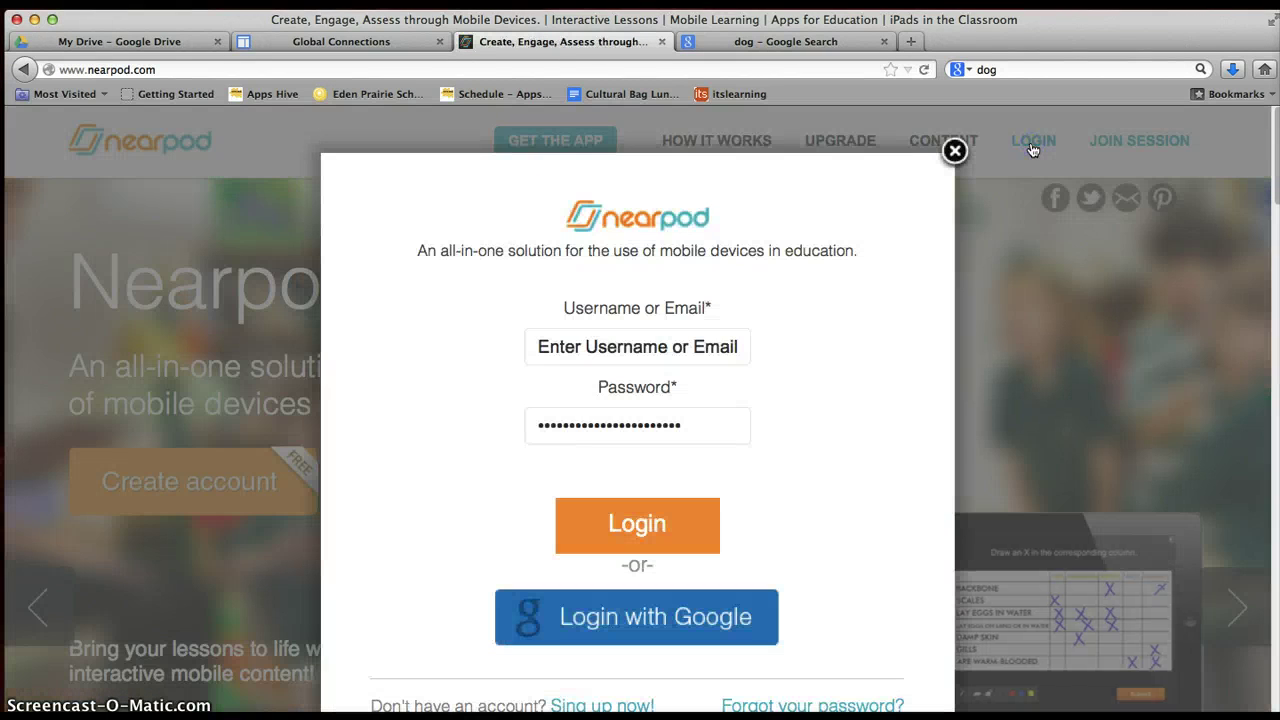
pyautogui.click(659, 345)
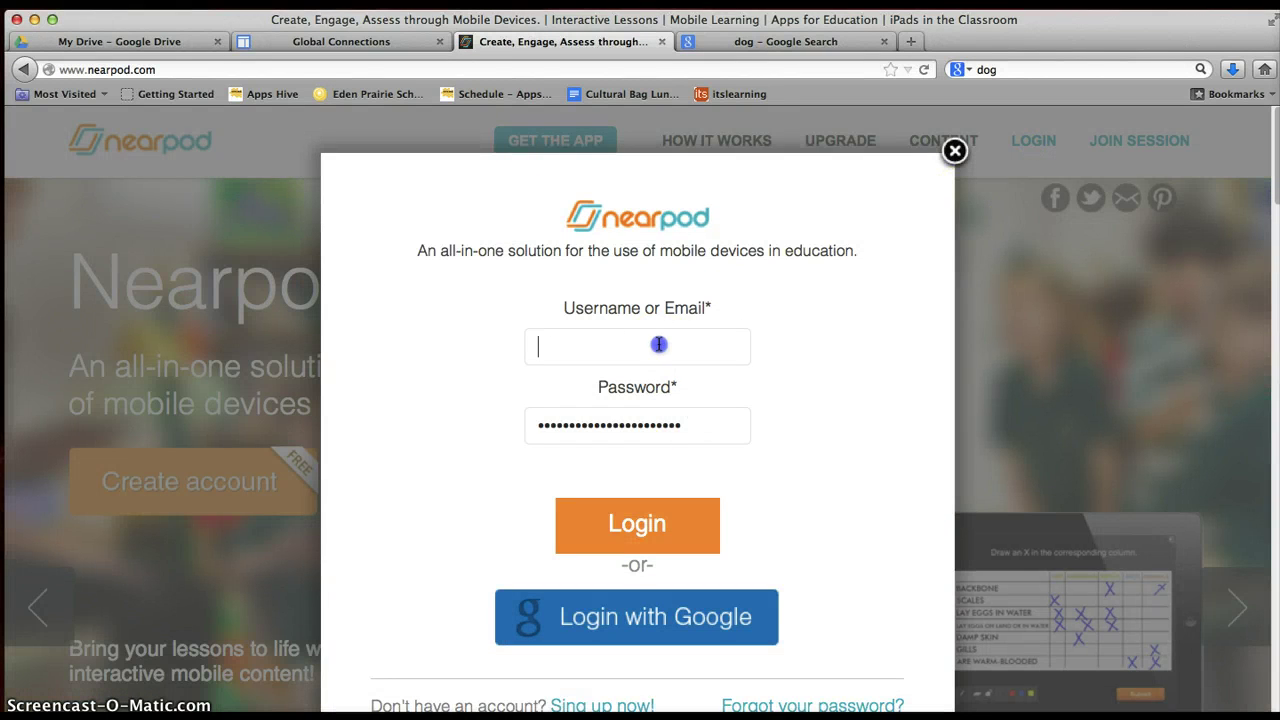
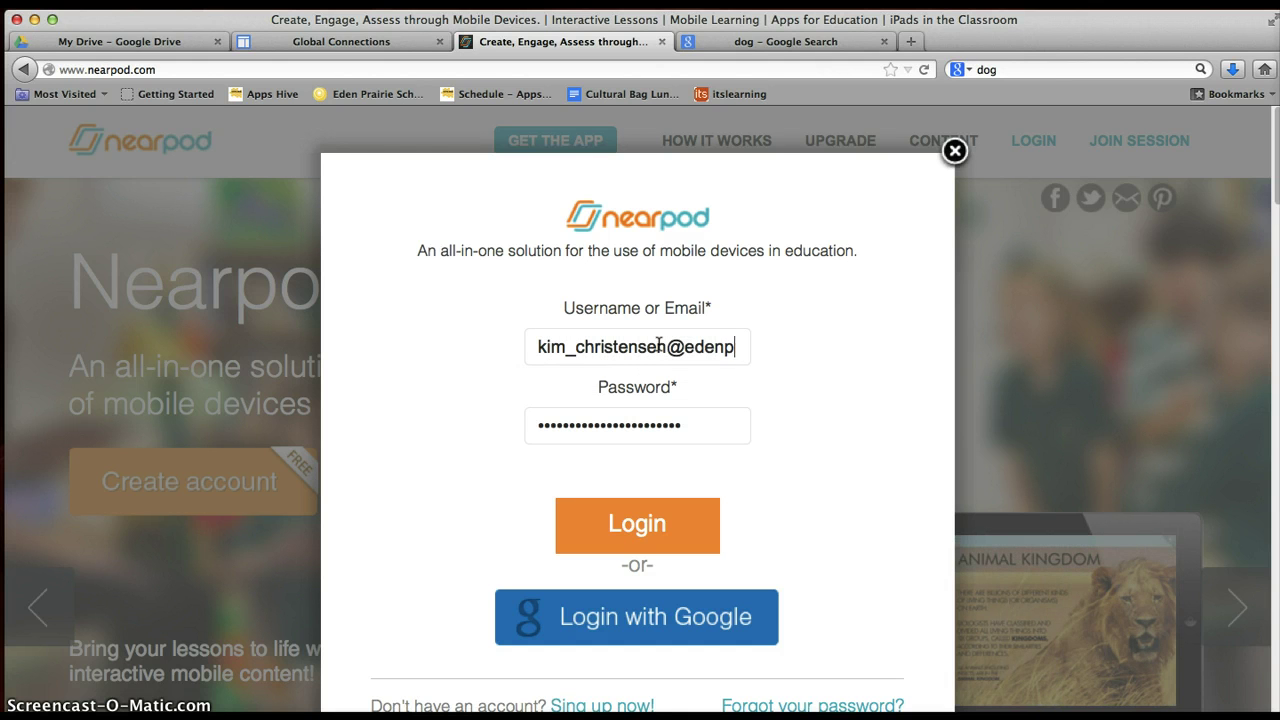
pyautogui.press('Tab')
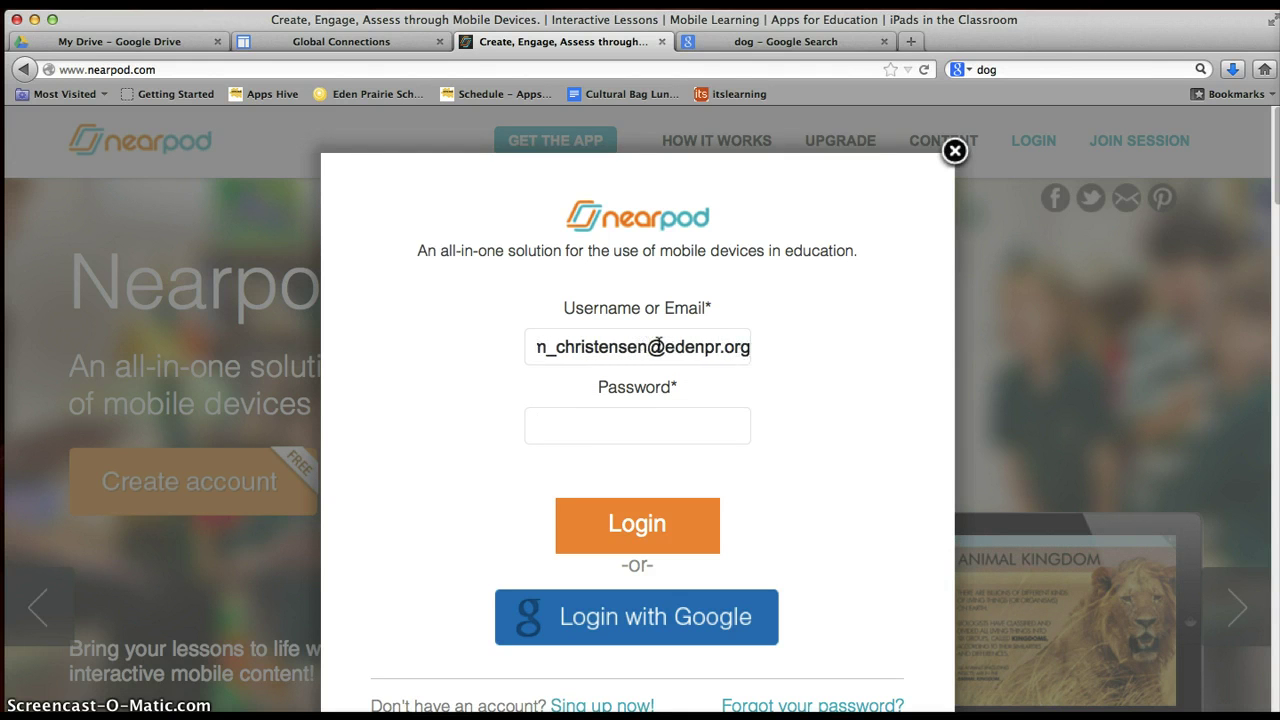
pyautogui.write('••••••')
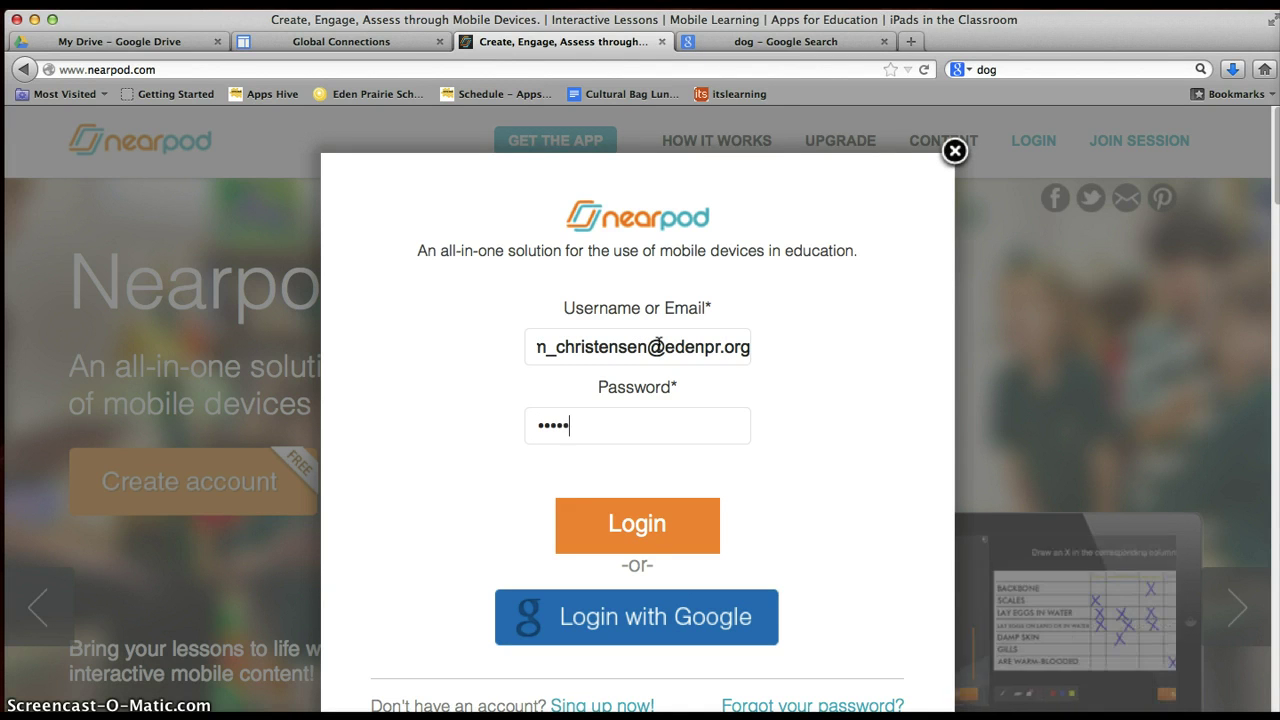
pyautogui.write('••••')
pyautogui.press('Return')
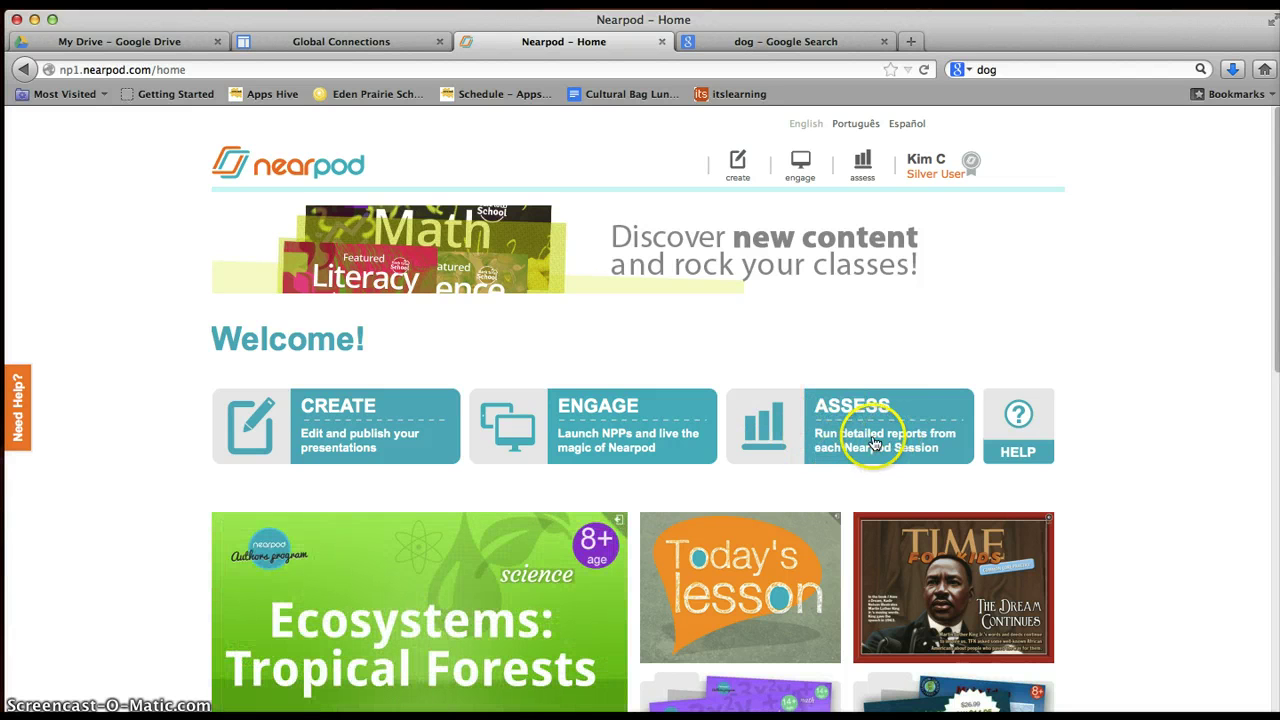
# Create a presentation from scratch, giving an Untitled Presentation with Welcome and Thank you slides.
pyautogui.click(358, 428)
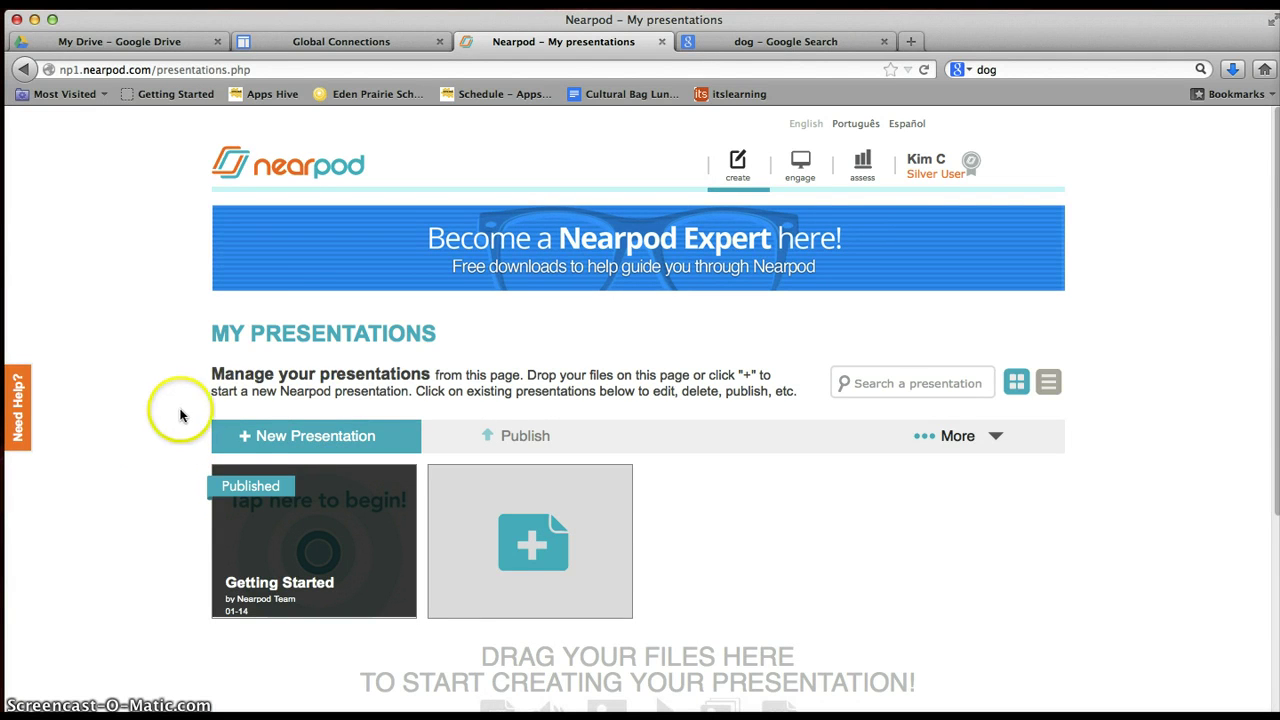
pyautogui.click(285, 437)
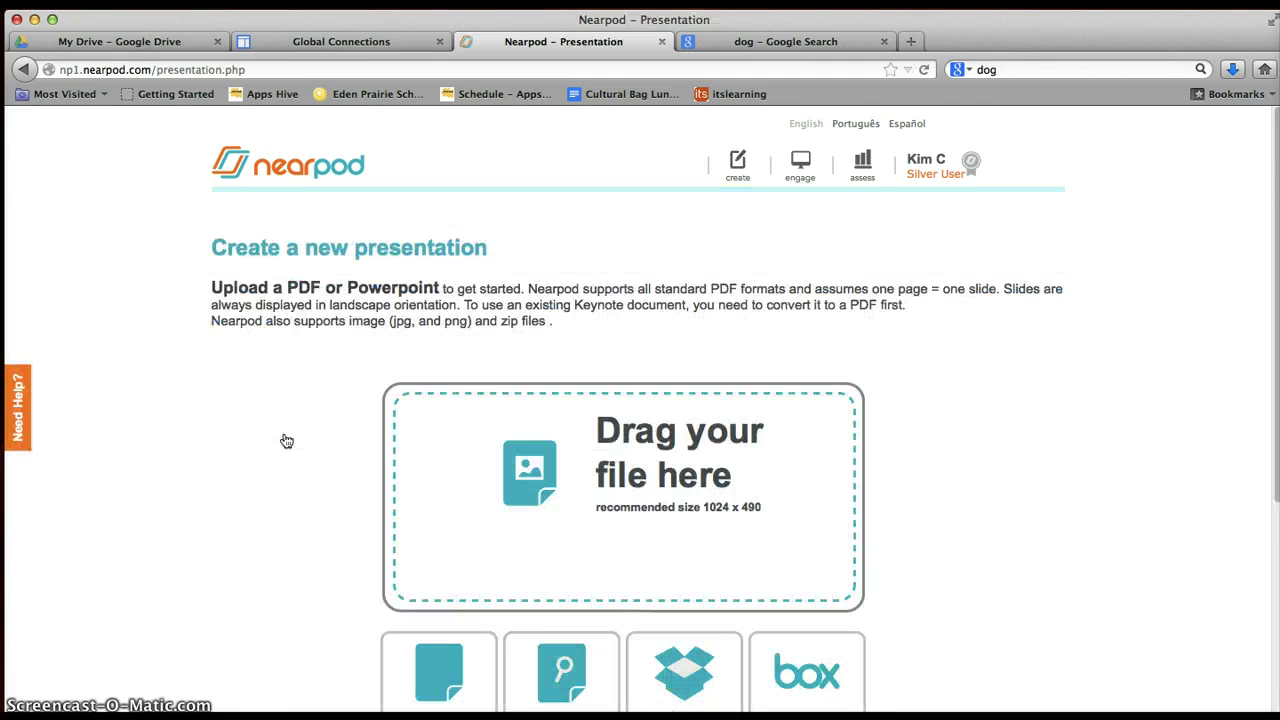
pyautogui.scroll(-2, 286, 441)
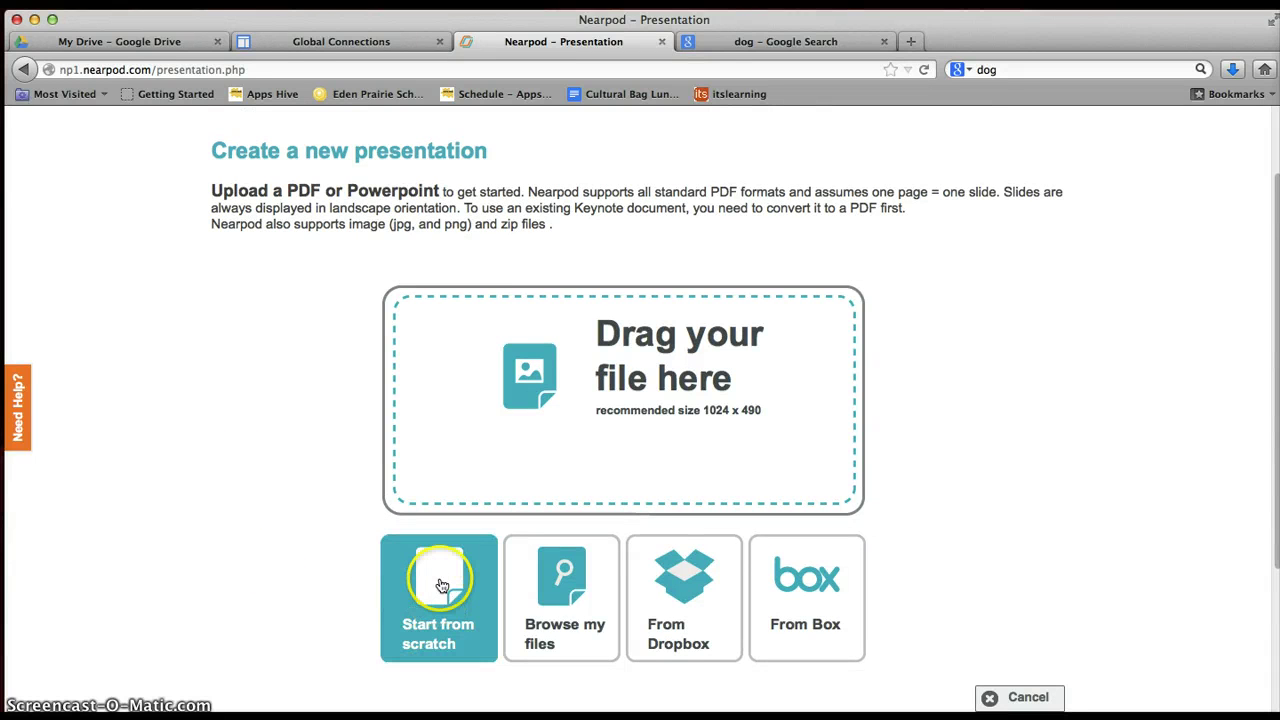
pyautogui.click(442, 584)
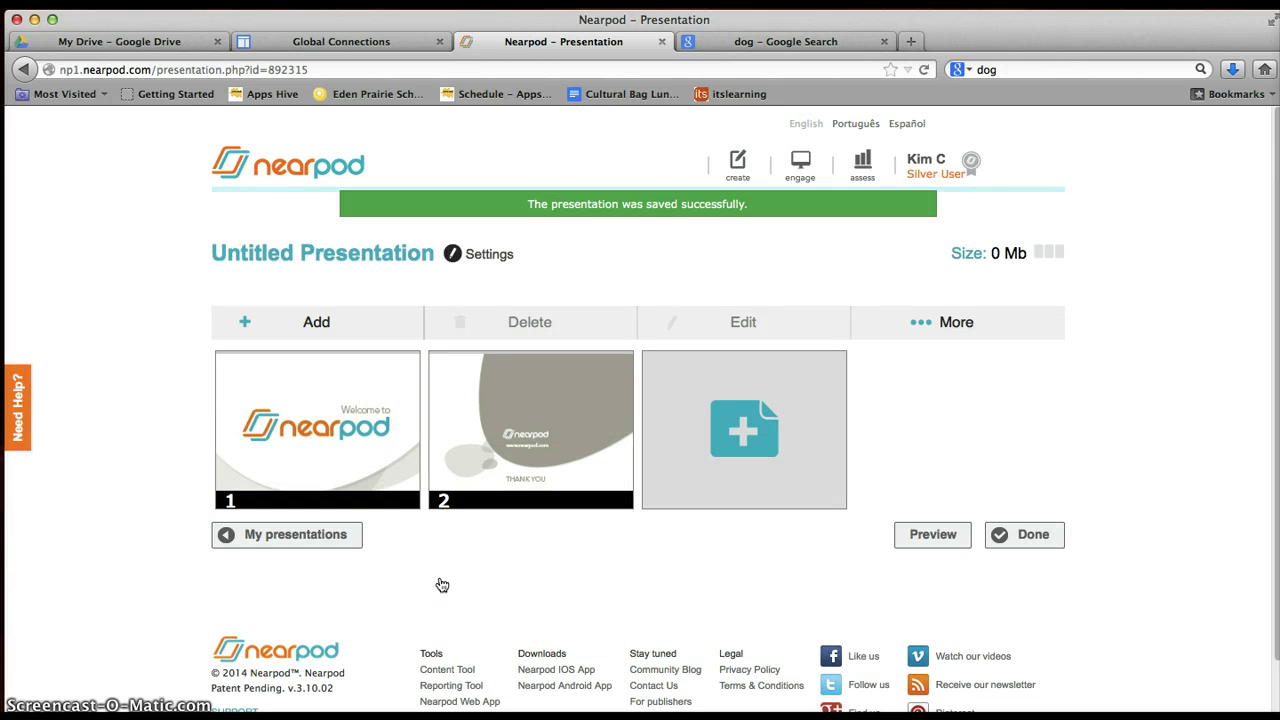
# Select the 'Welcome to nearpod' slide 1 and open it in the slide editor.
pyautogui.click(351, 457)
pyautogui.click(490, 460)
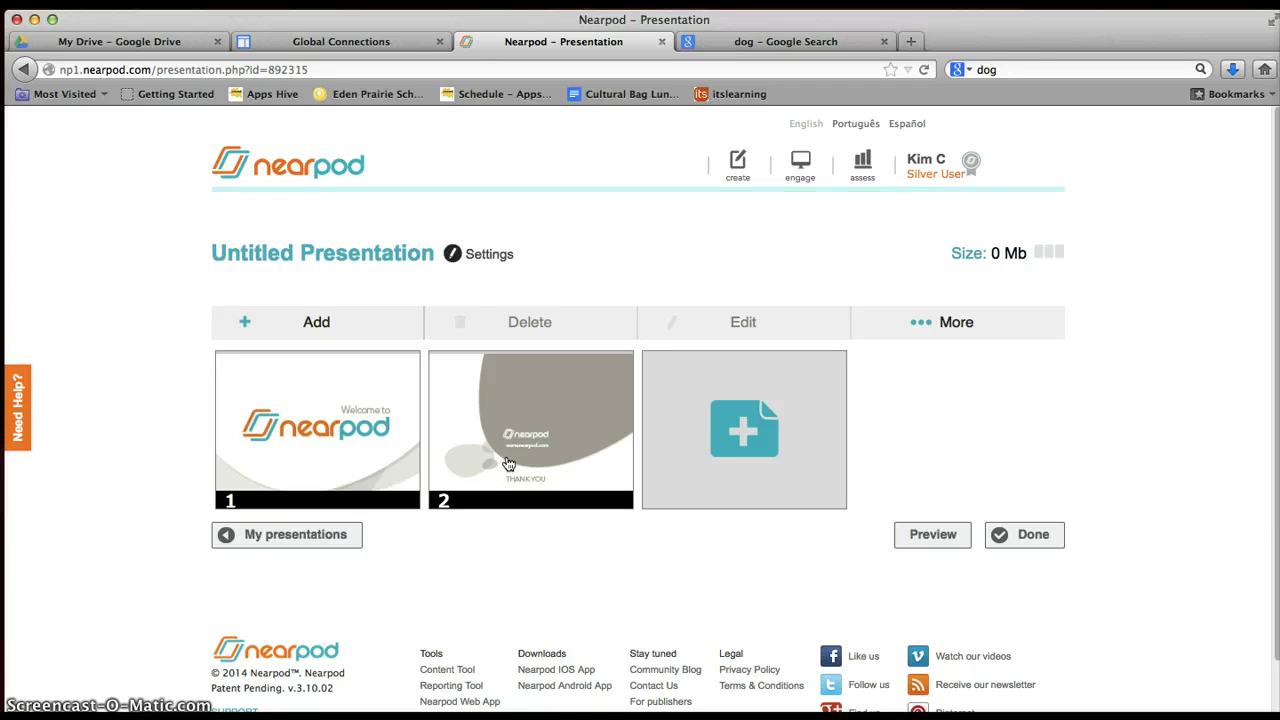
pyautogui.click(306, 437)
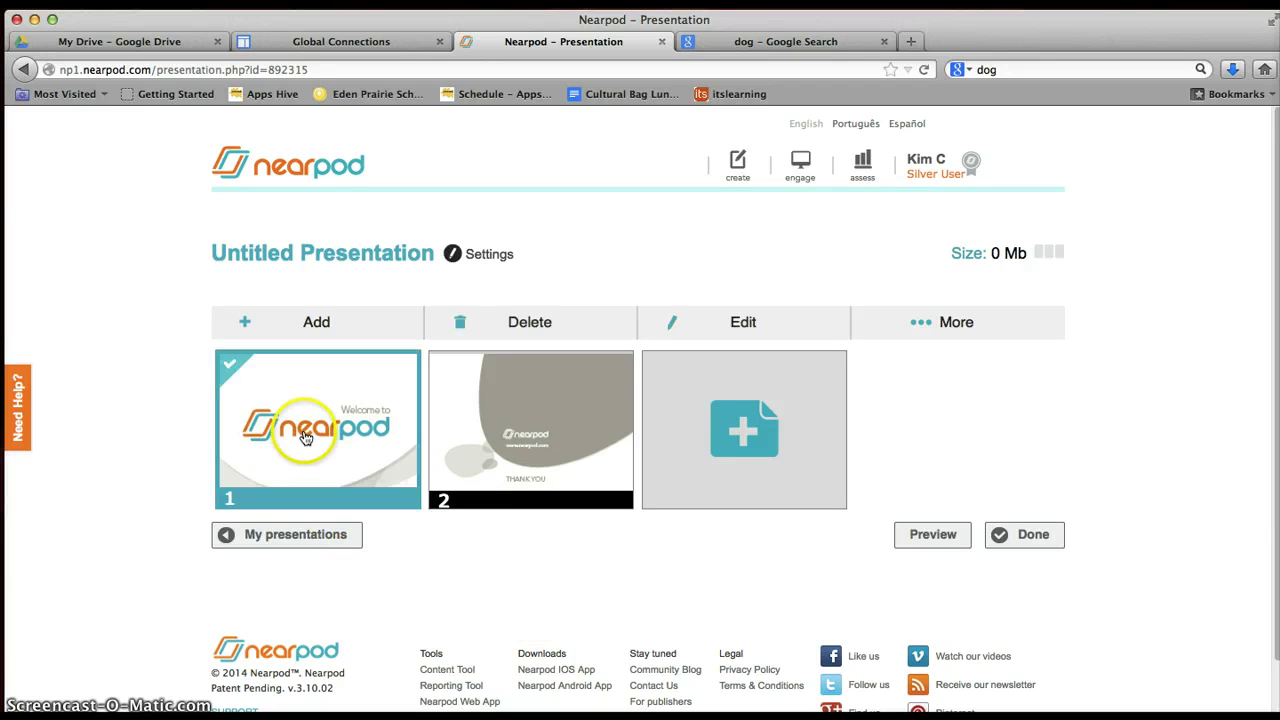
pyautogui.click(716, 328)
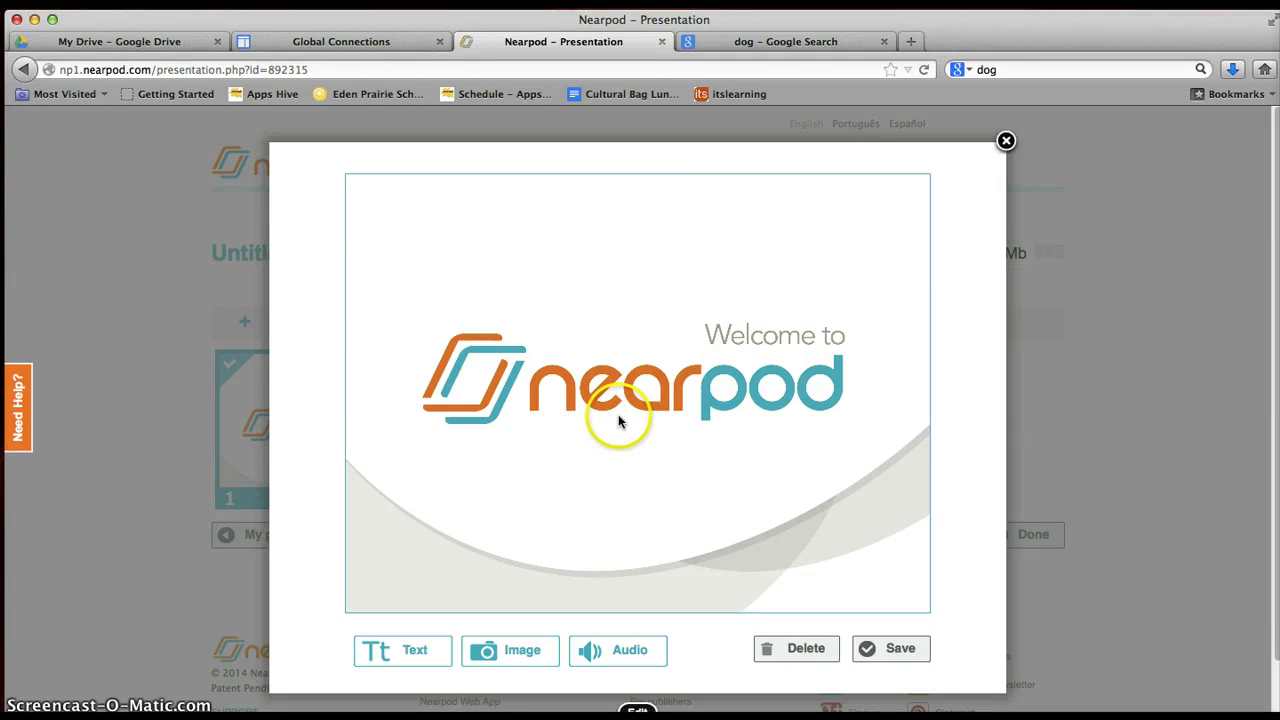
# Put Cute-Dog-Wallpaper.jpg on slide 1 after the eagle .gif is rejected as unsupported.
pyautogui.click(515, 651)
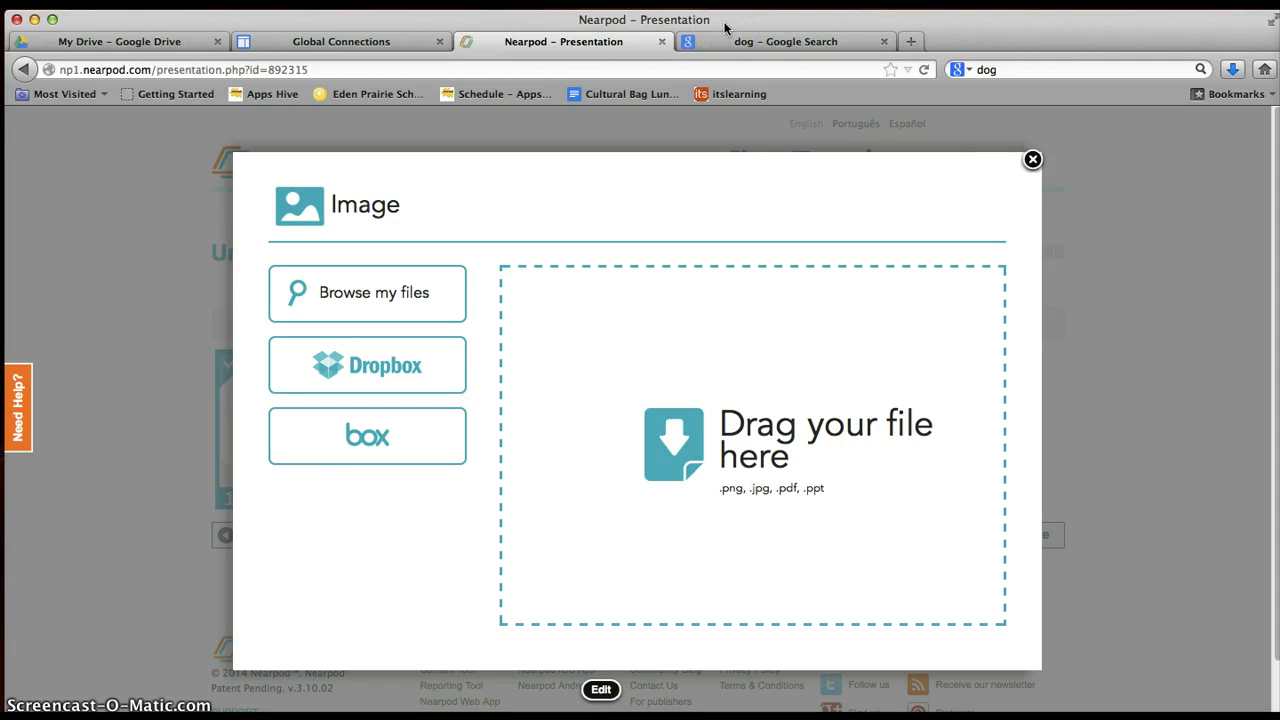
pyautogui.moveTo(725, 28); pyautogui.dragTo(587, 16)
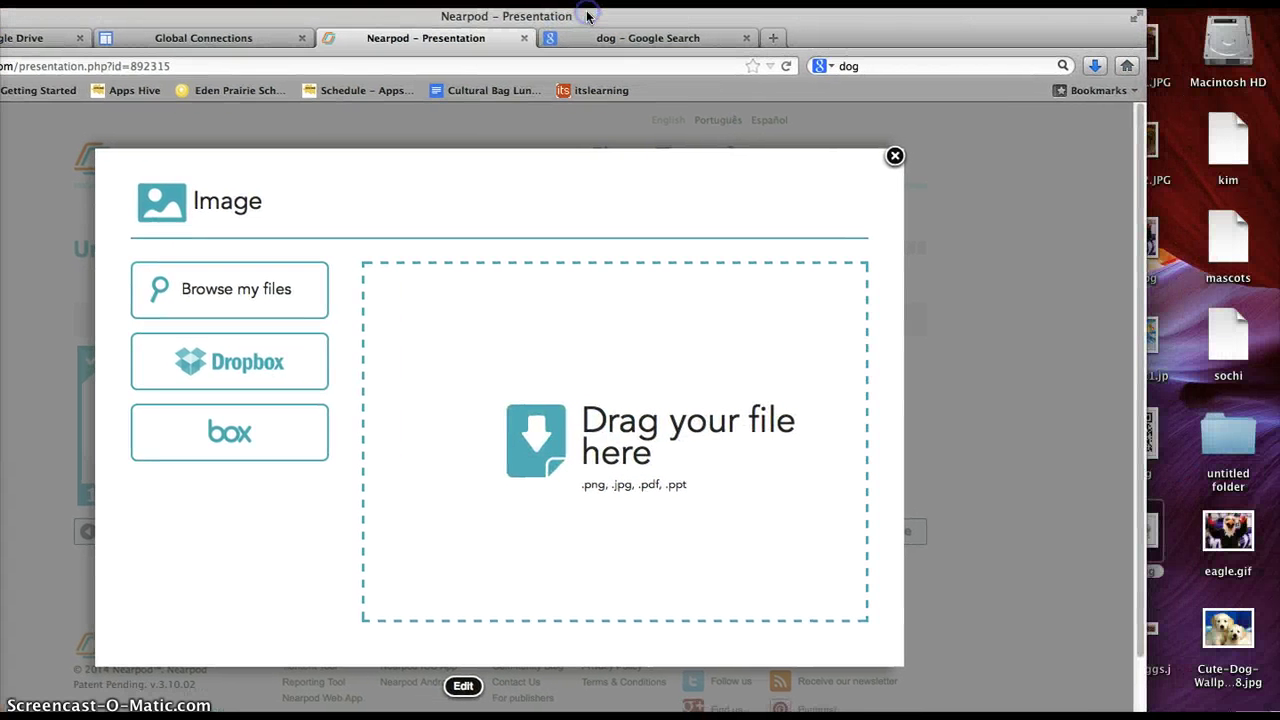
pyautogui.click(1218, 536)
pyautogui.moveTo(1216, 538); pyautogui.dragTo(617, 426)
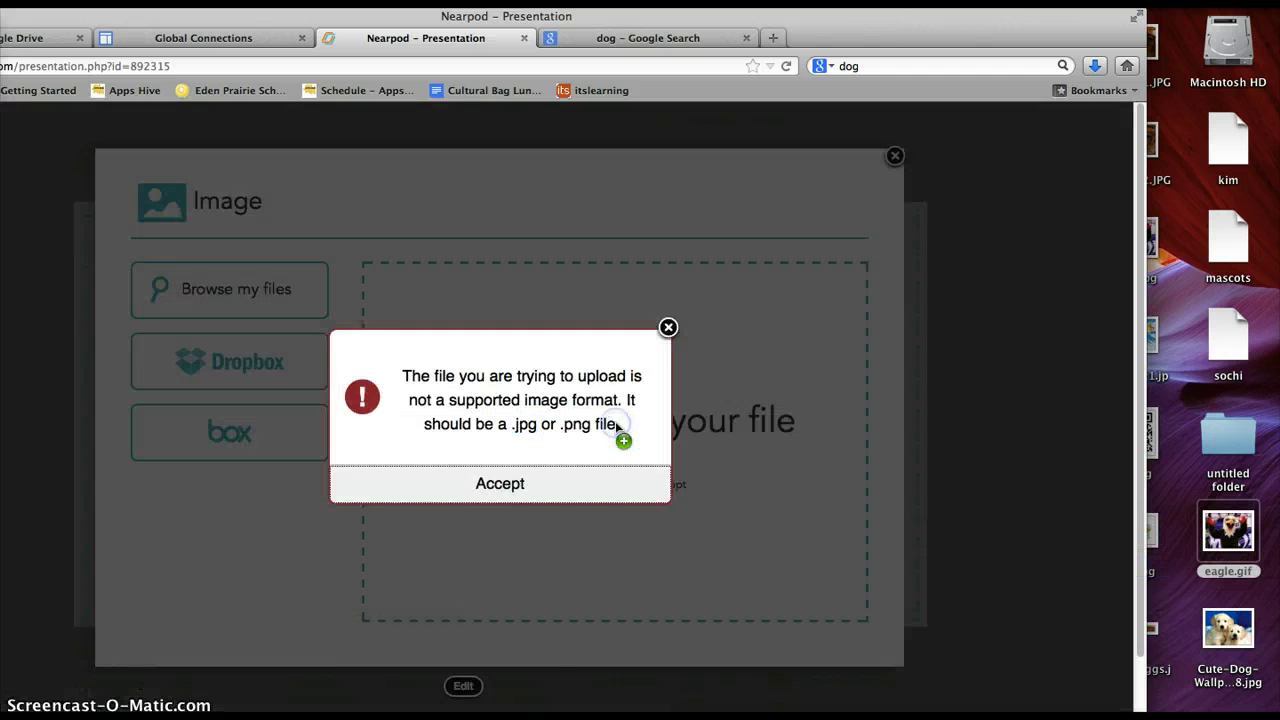
pyautogui.click(525, 483)
pyautogui.moveTo(1228, 632); pyautogui.dragTo(655, 500)
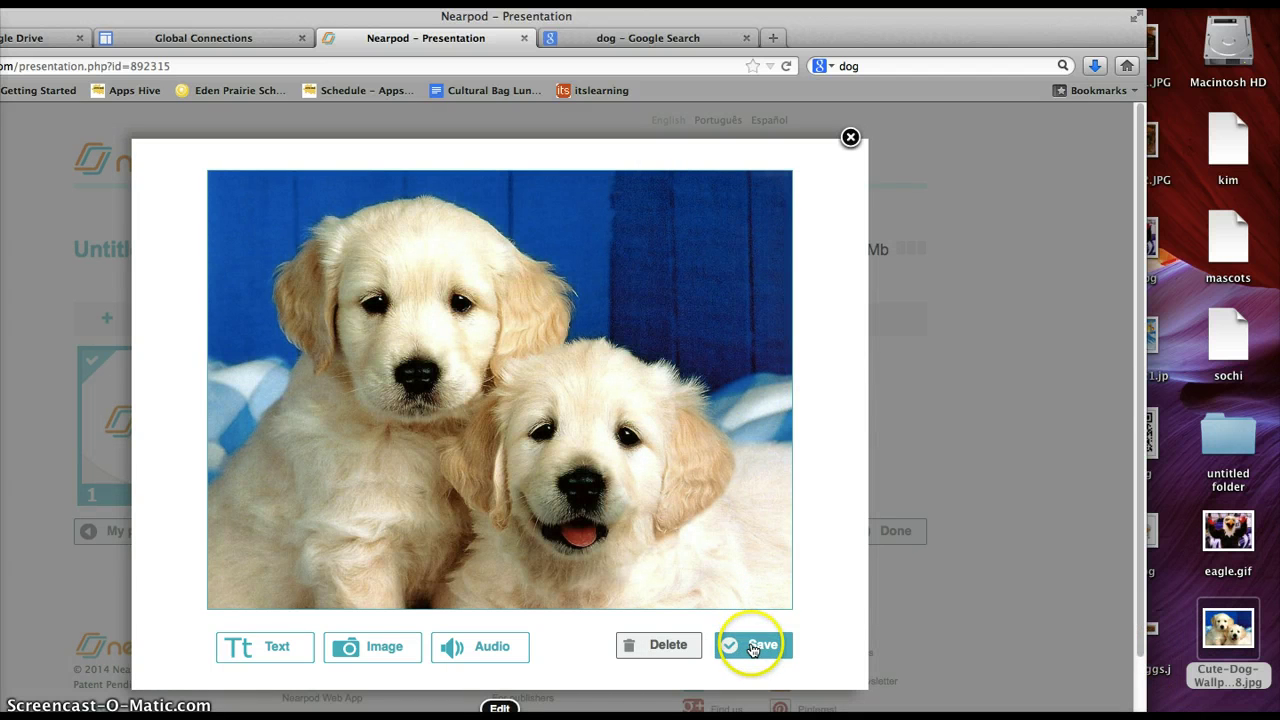
# Add the title 'All About Dogs' over the puppy photo.
pyautogui.click(278, 648)
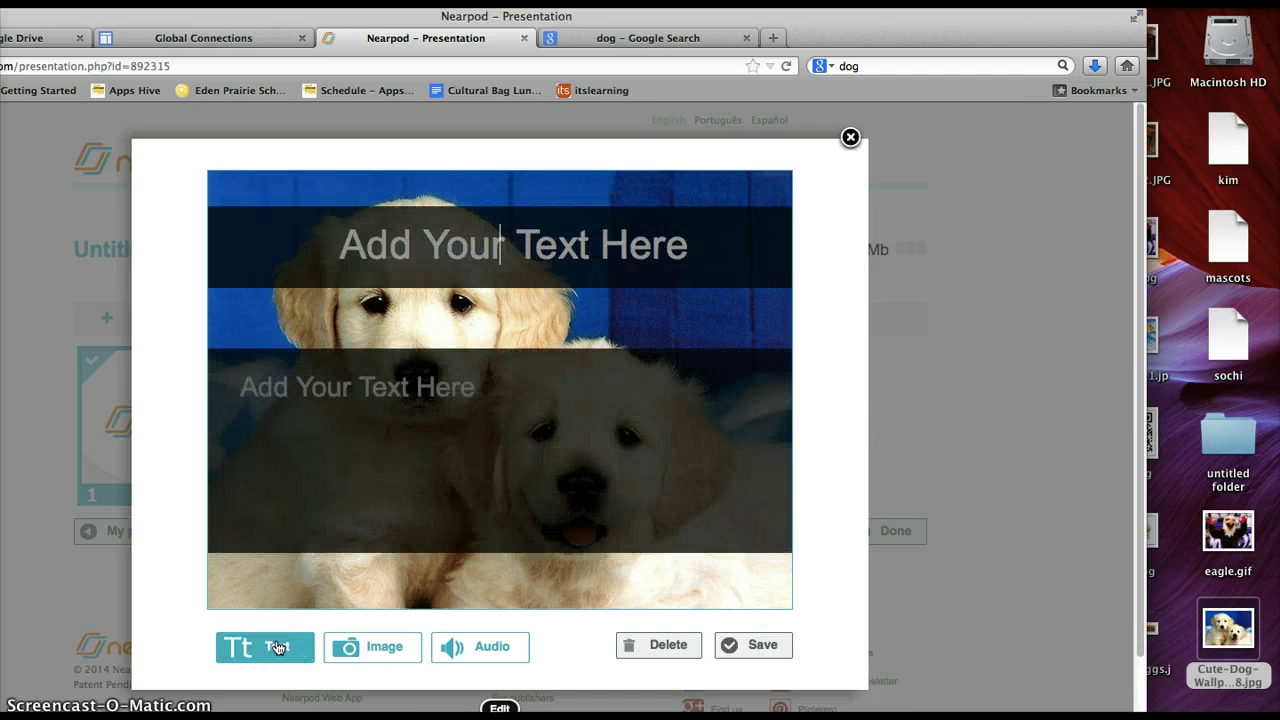
pyautogui.write('All A')
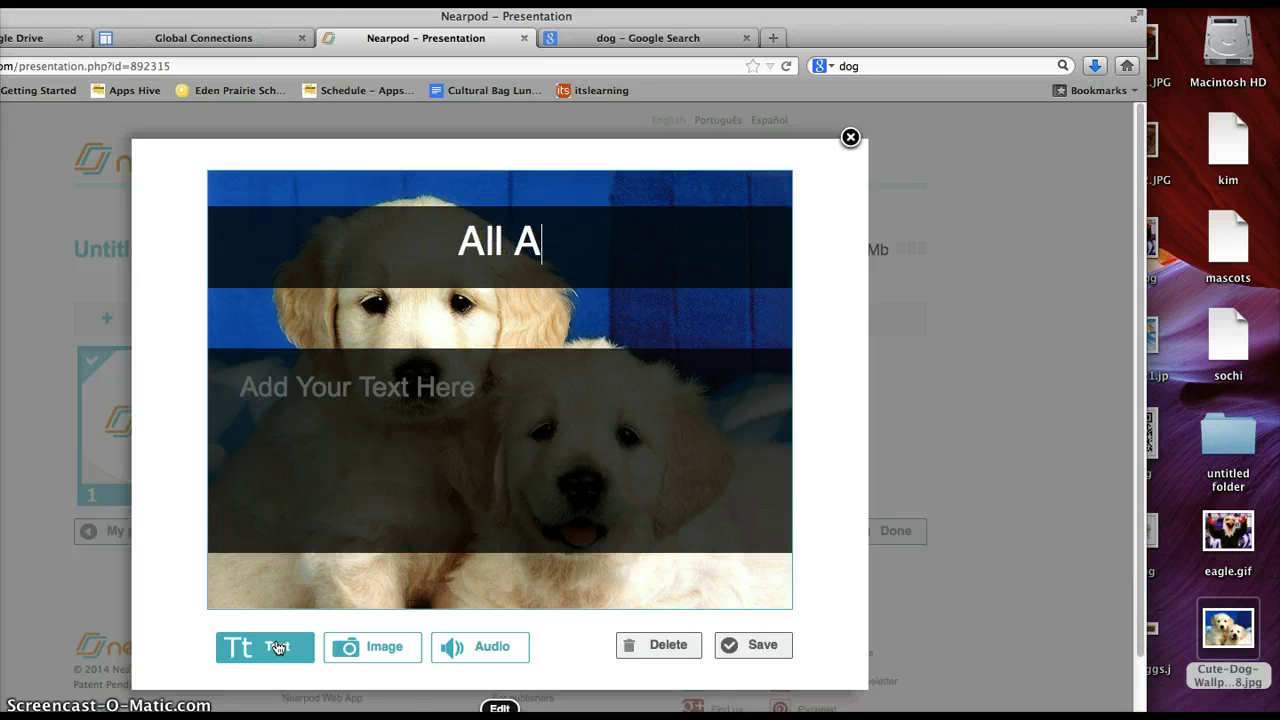
pyautogui.write('bout Dogs')
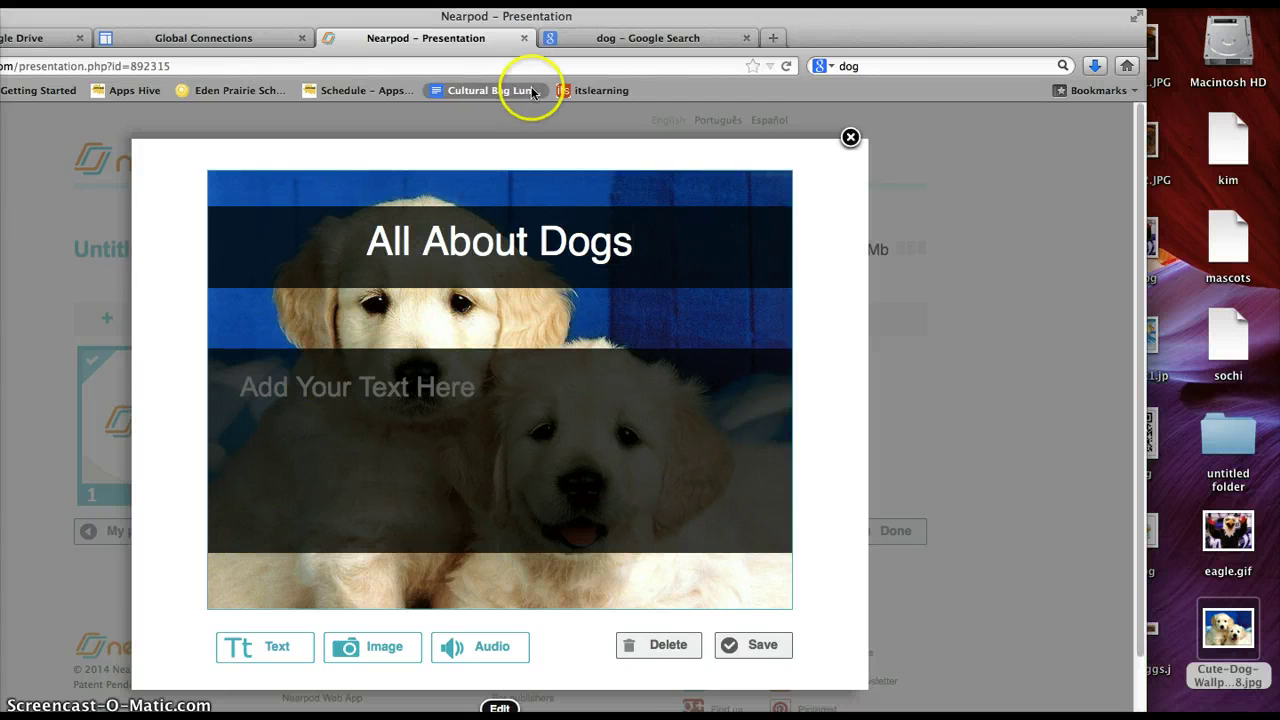
pyautogui.moveTo(569, 20); pyautogui.dragTo(704, 22)
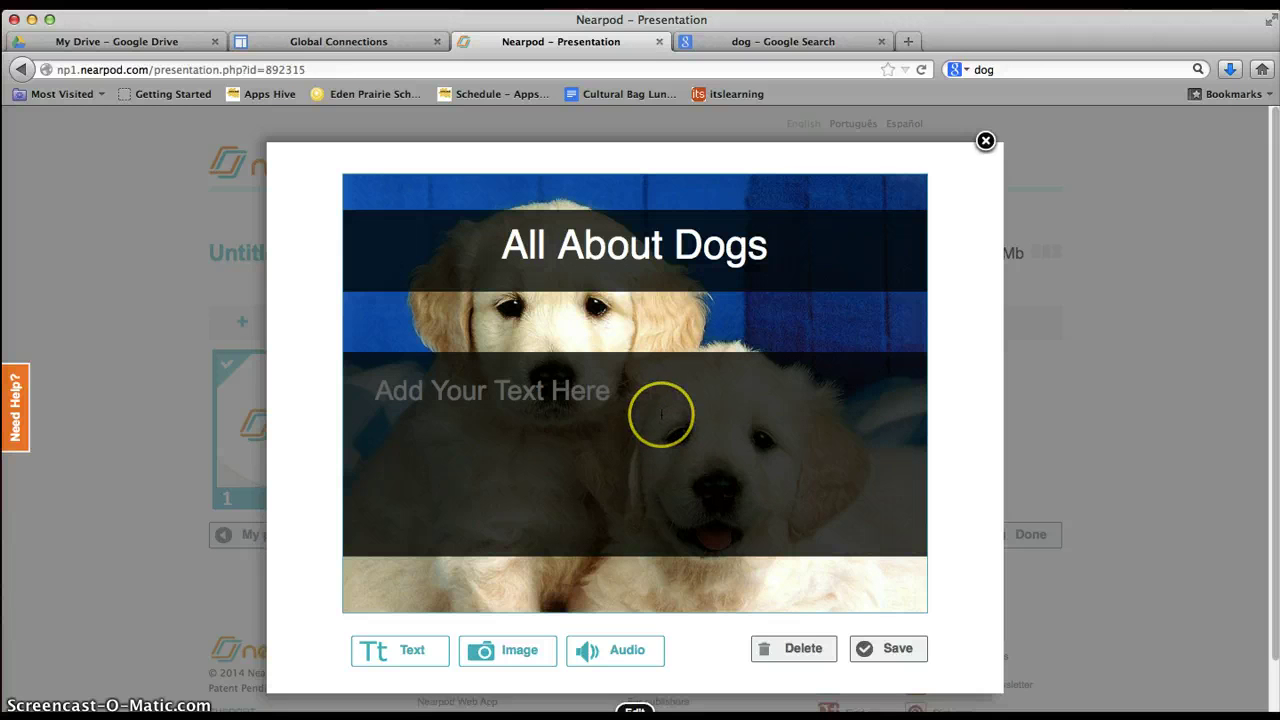
# Save the All About Dogs title slide and open the add-slide chooser.
pyautogui.click(885, 652)
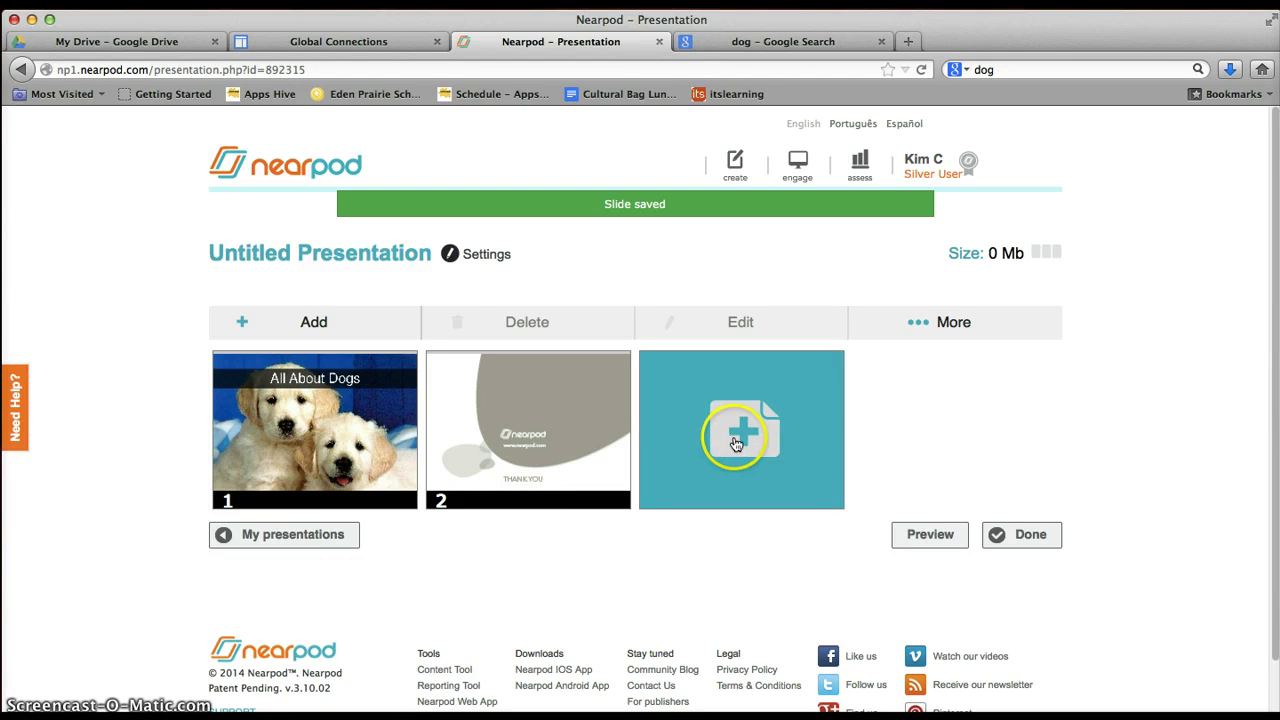
pyautogui.click(735, 439)
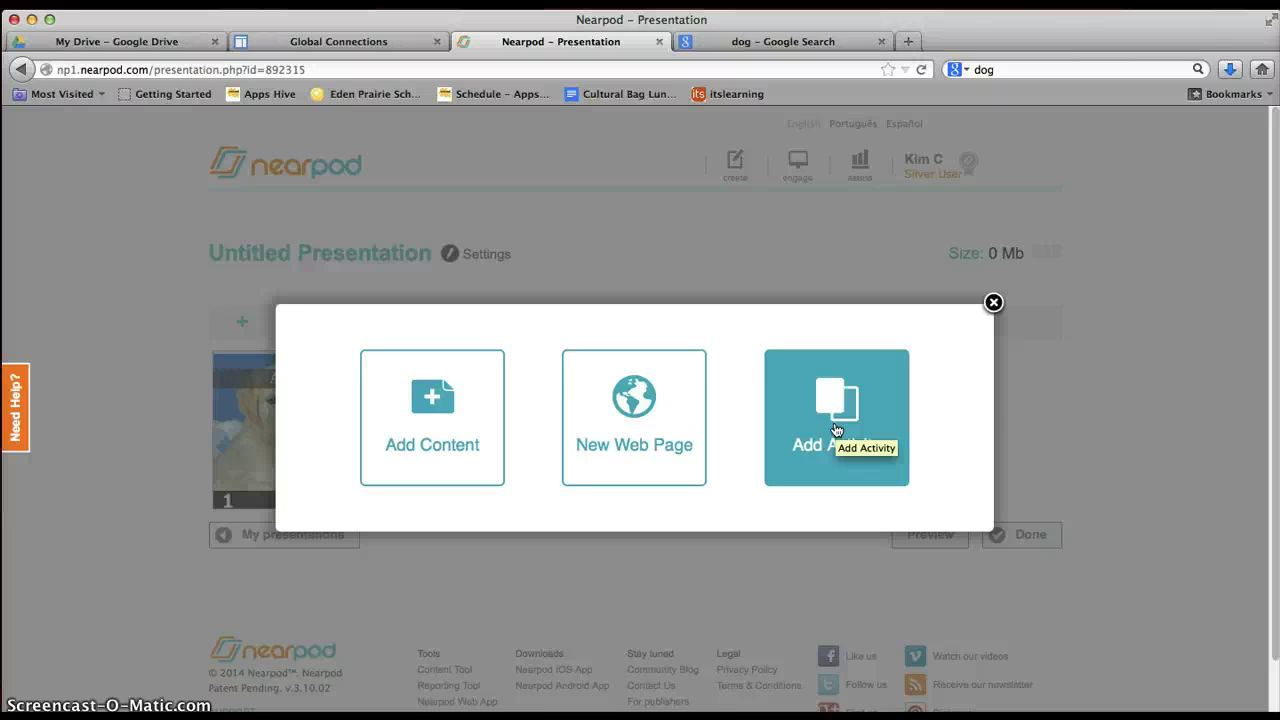
# Choose Poll from Add Activity to get a blank poll form with two answer fields.
pyautogui.click(836, 430)
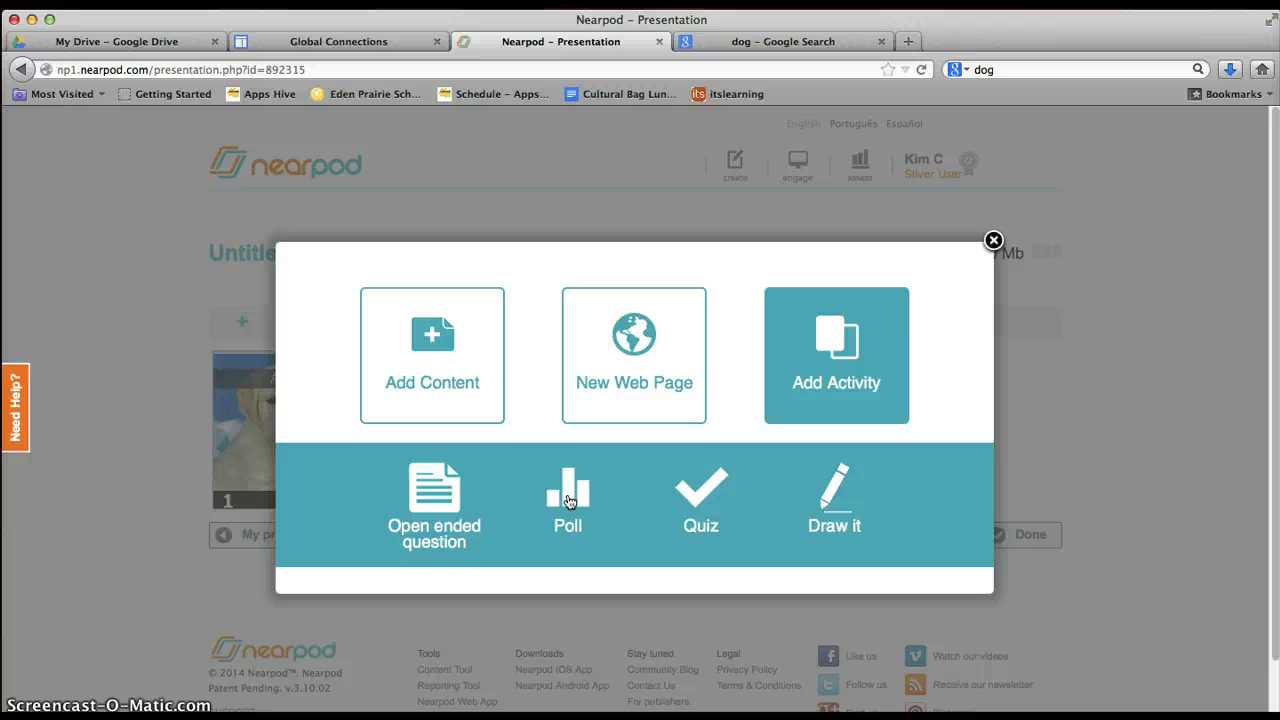
pyautogui.click(568, 500)
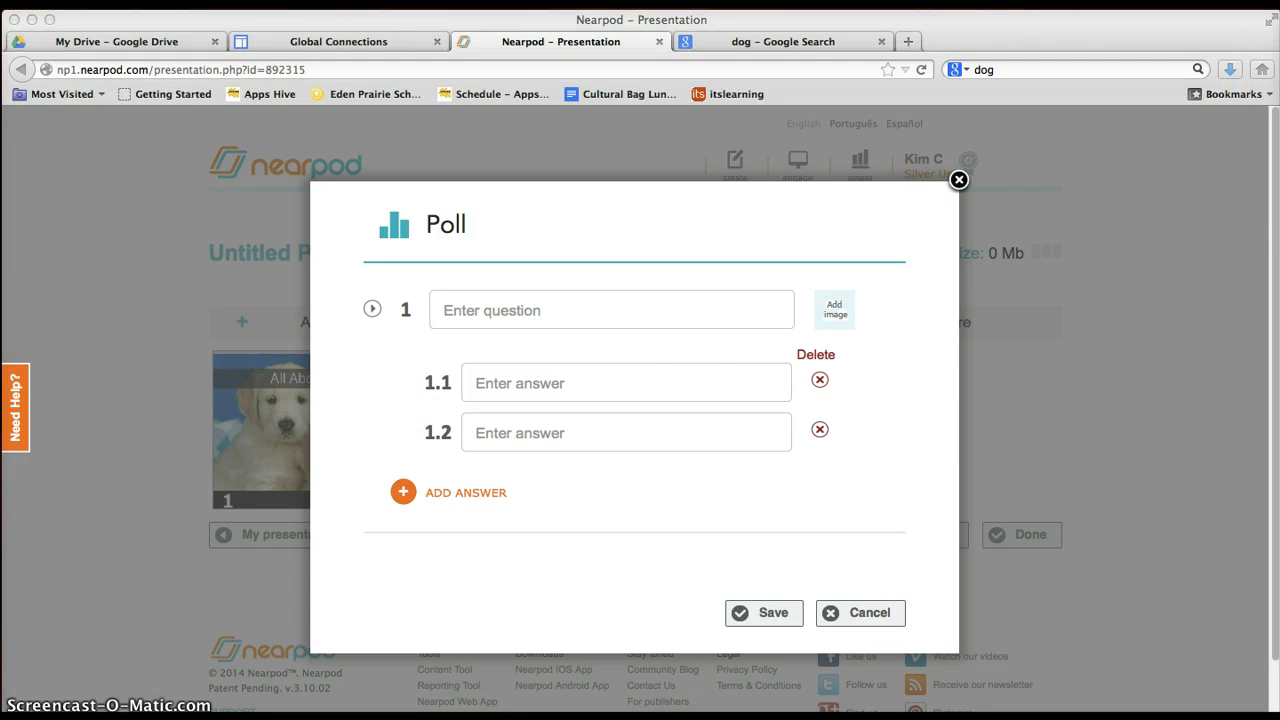
# Enter the poll question 'I agree with the following statements:'.
pyautogui.click(464, 311)
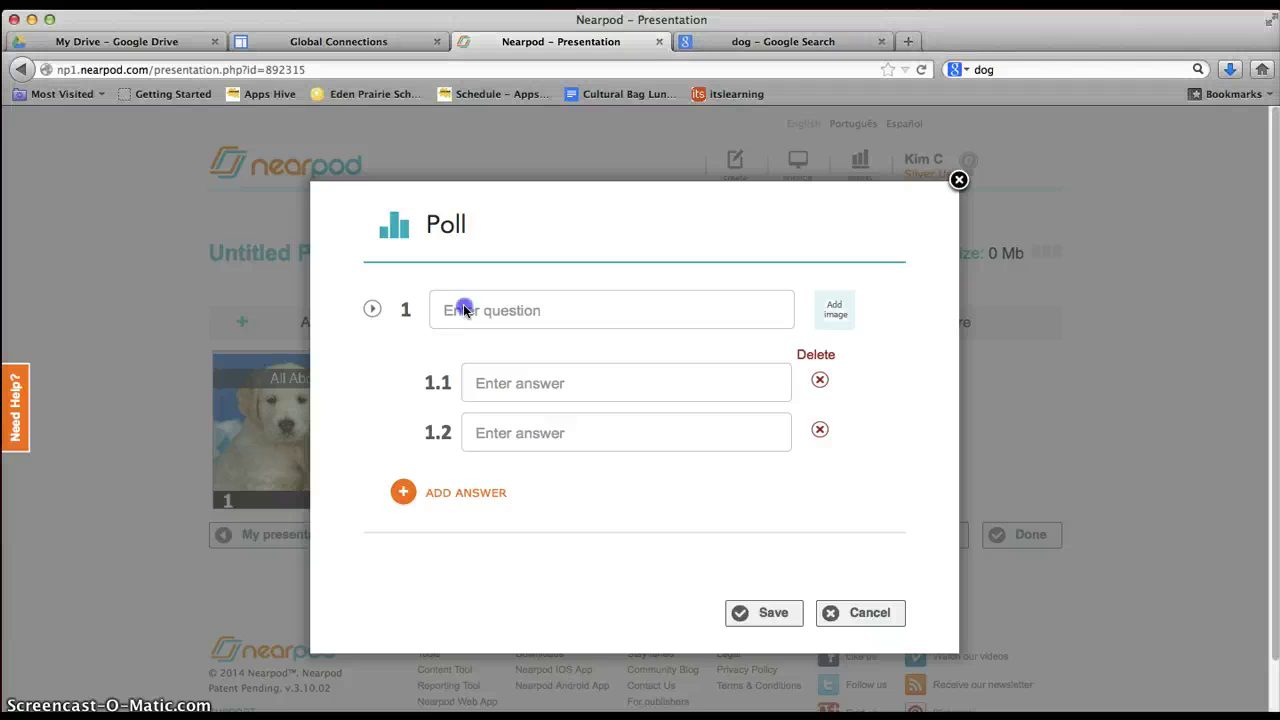
pyautogui.click(463, 308)
pyautogui.write('T')
pyautogui.press('BackSpace')
pyautogui.write('I agreewi')
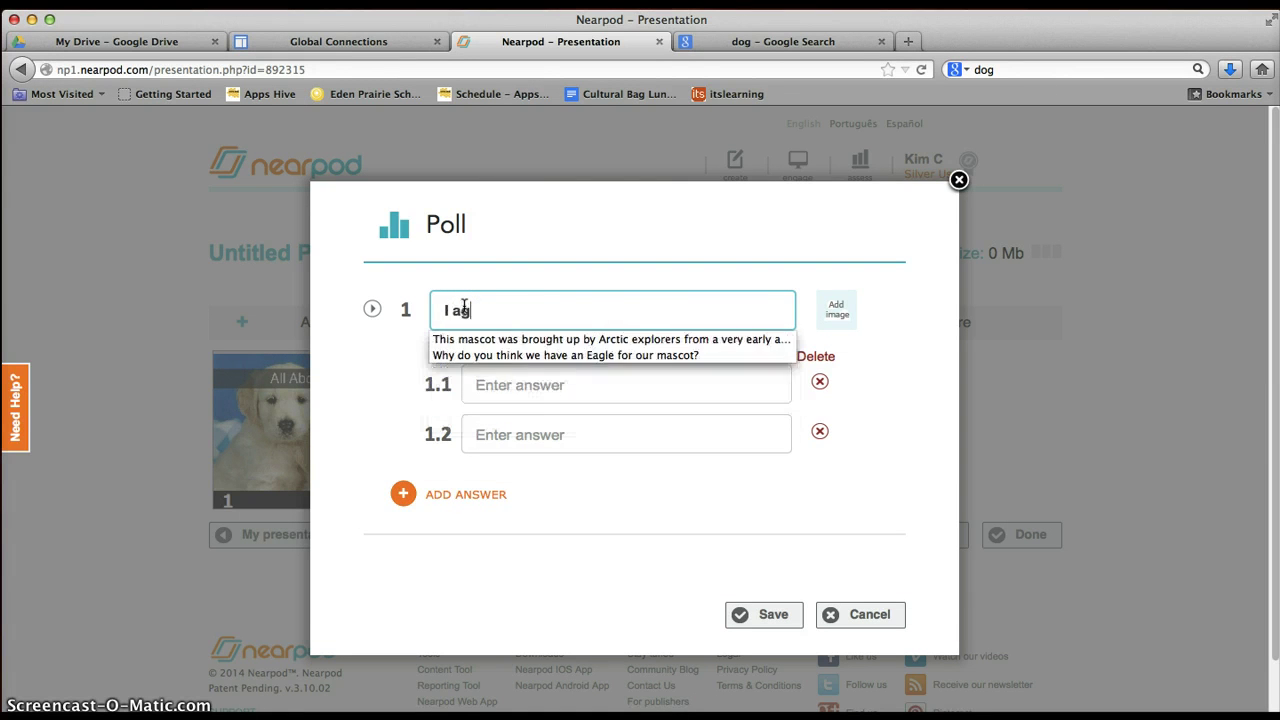
pyautogui.press('BackSpace')
pyautogui.write('with the following stateme')
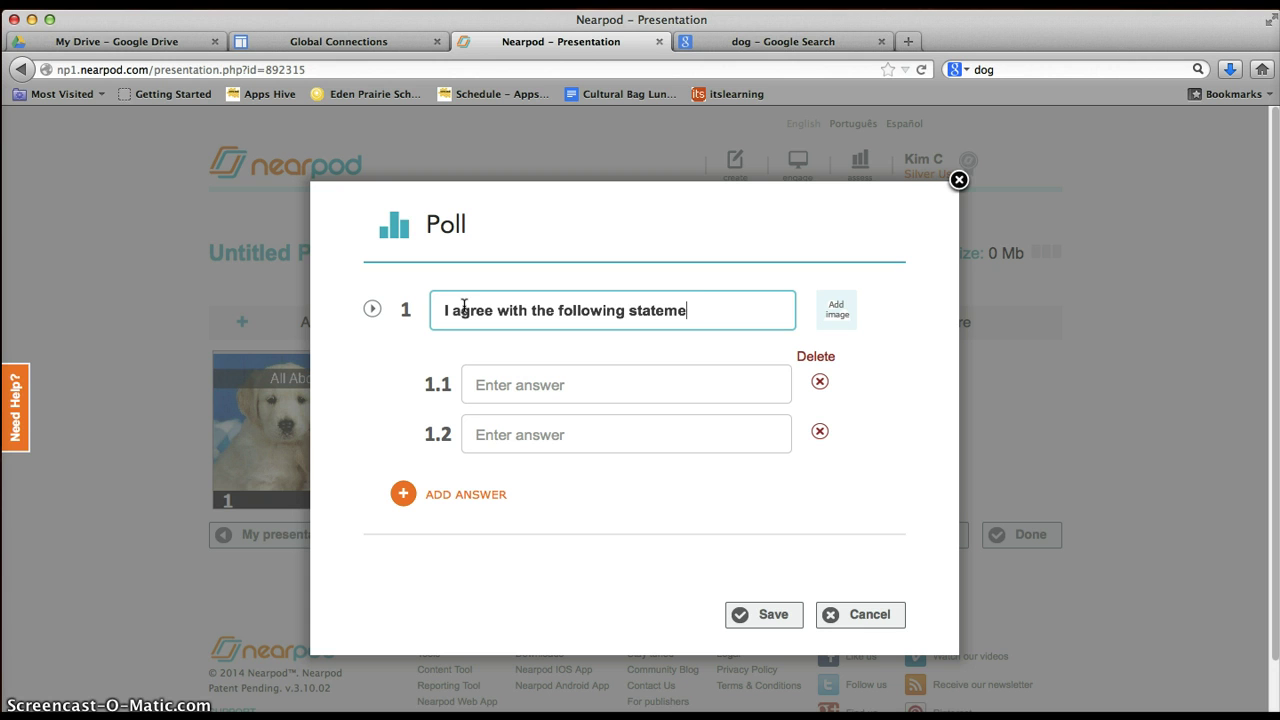
pyautogui.write('ents:')
# Fill answers 1.1 and 1.2 with 'Dogs can be a big responsibility' and 'Dogs are always cute'.
pyautogui.click(502, 390)
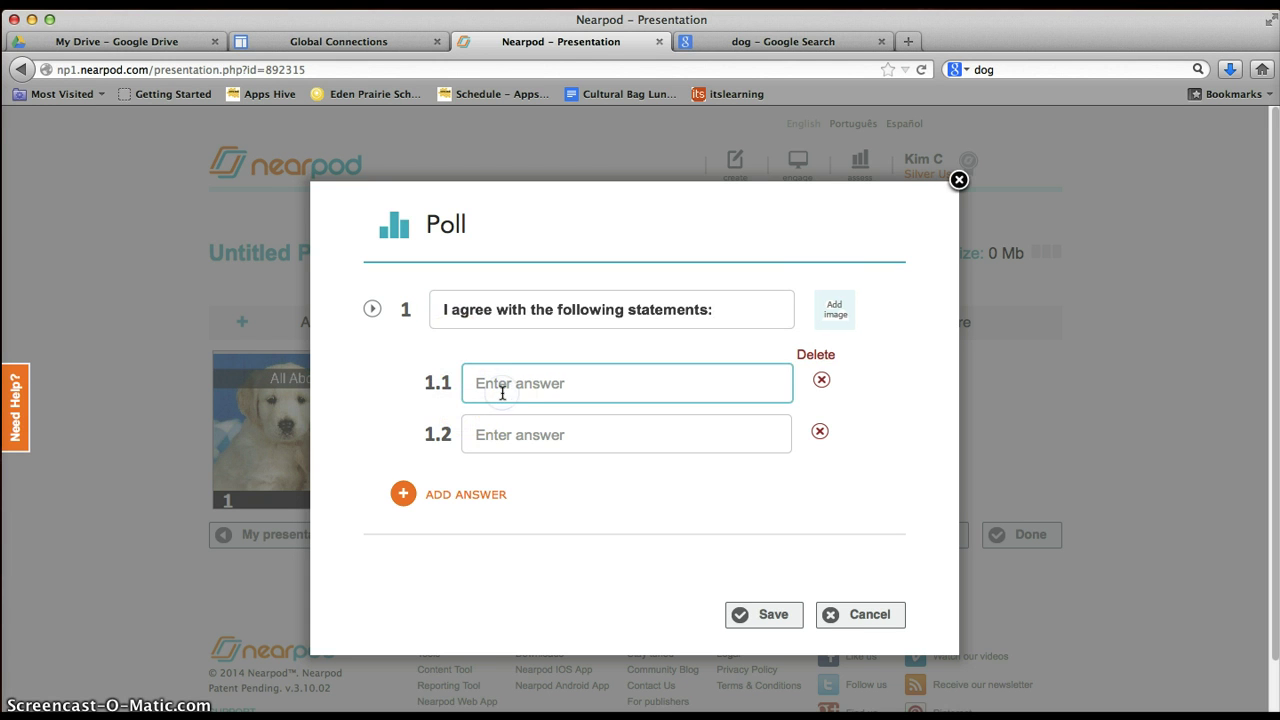
pyautogui.write('Dogs can be a big respon')
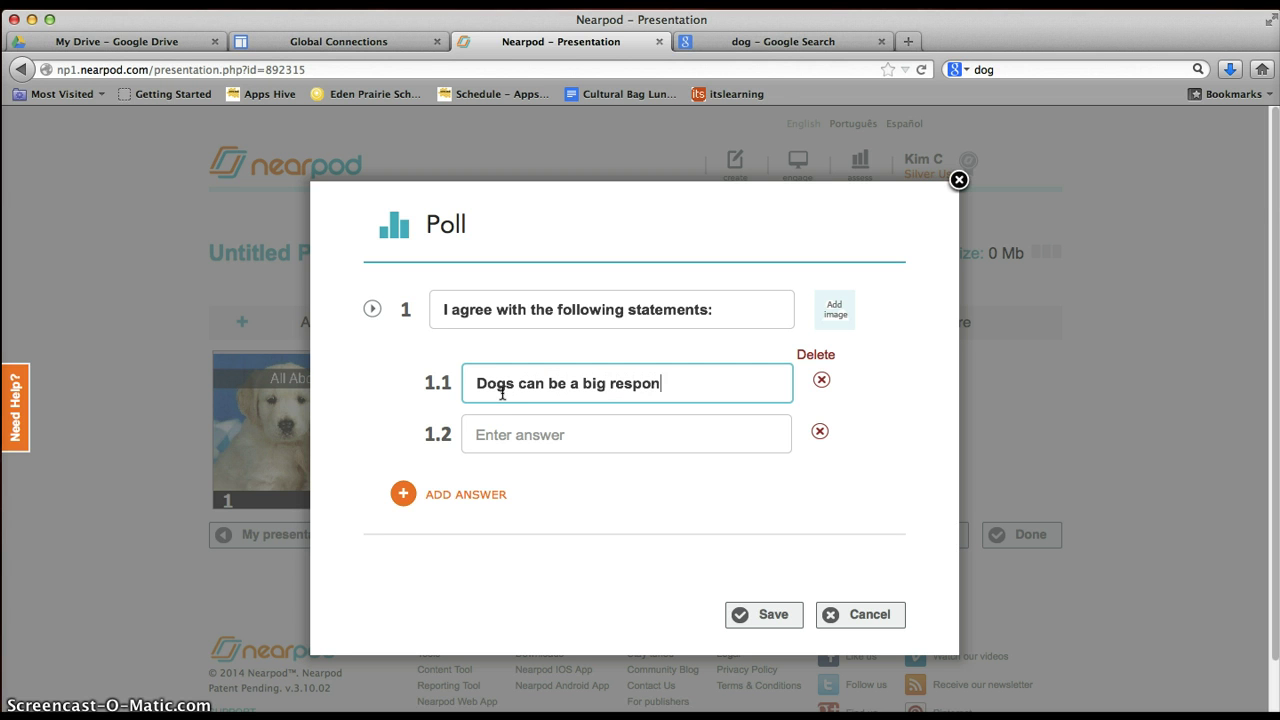
pyautogui.write('sibility')
pyautogui.press('Tab')
pyautogui.write('Dogs are alw')
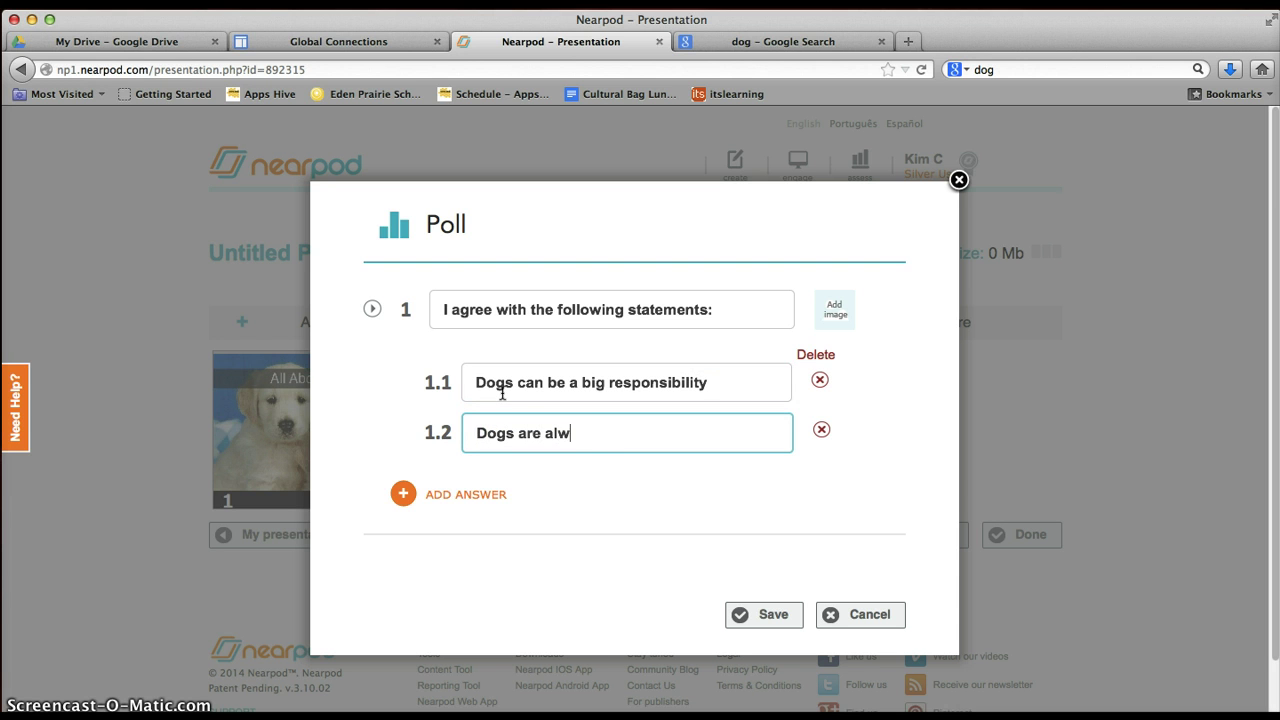
pyautogui.write('ays cute')
# Add answers 'Dogs can be annoying', 'I have a dog' and 'I don't have a dog, but would like one'.
pyautogui.click(445, 496)
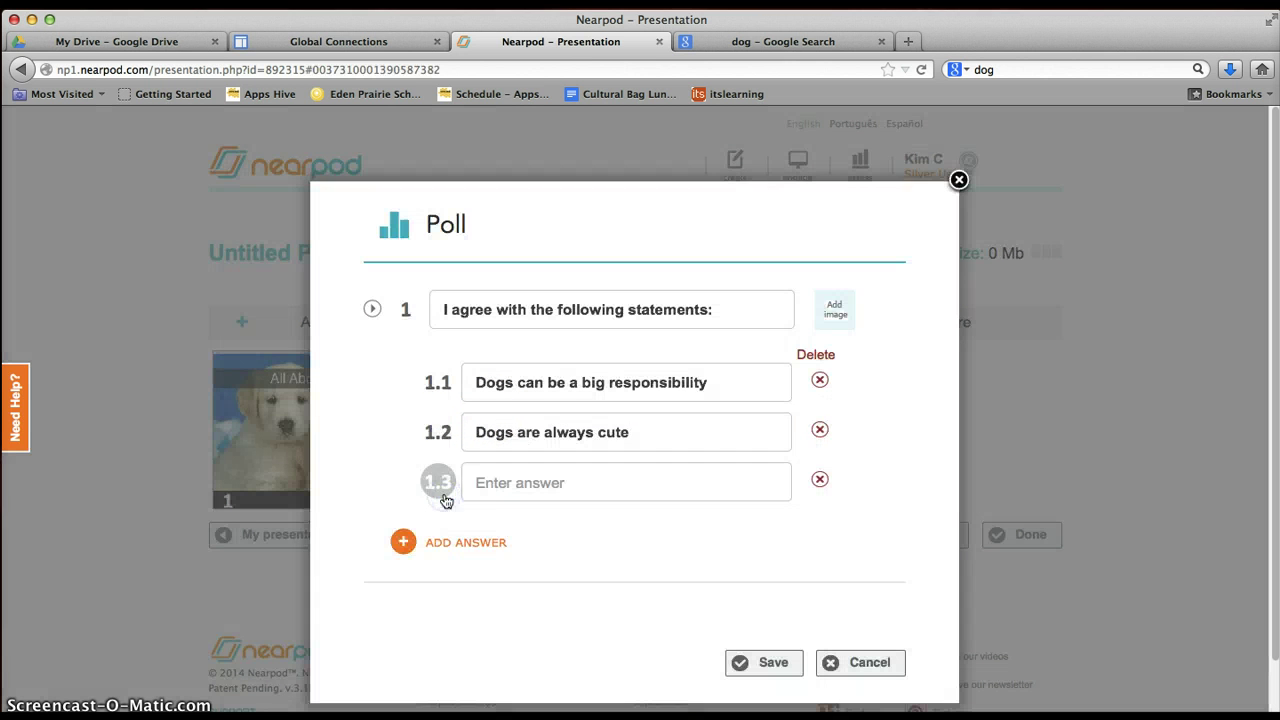
pyautogui.click(483, 482)
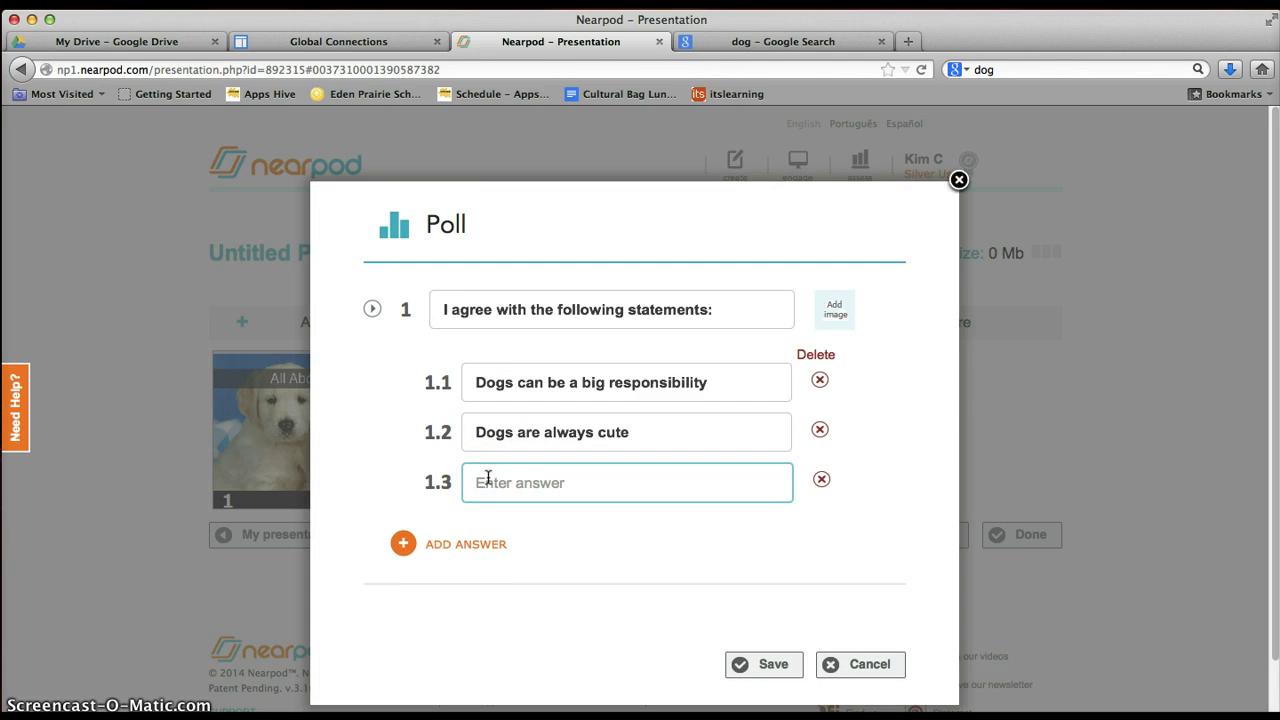
pyautogui.write('Dogs can be annoying')
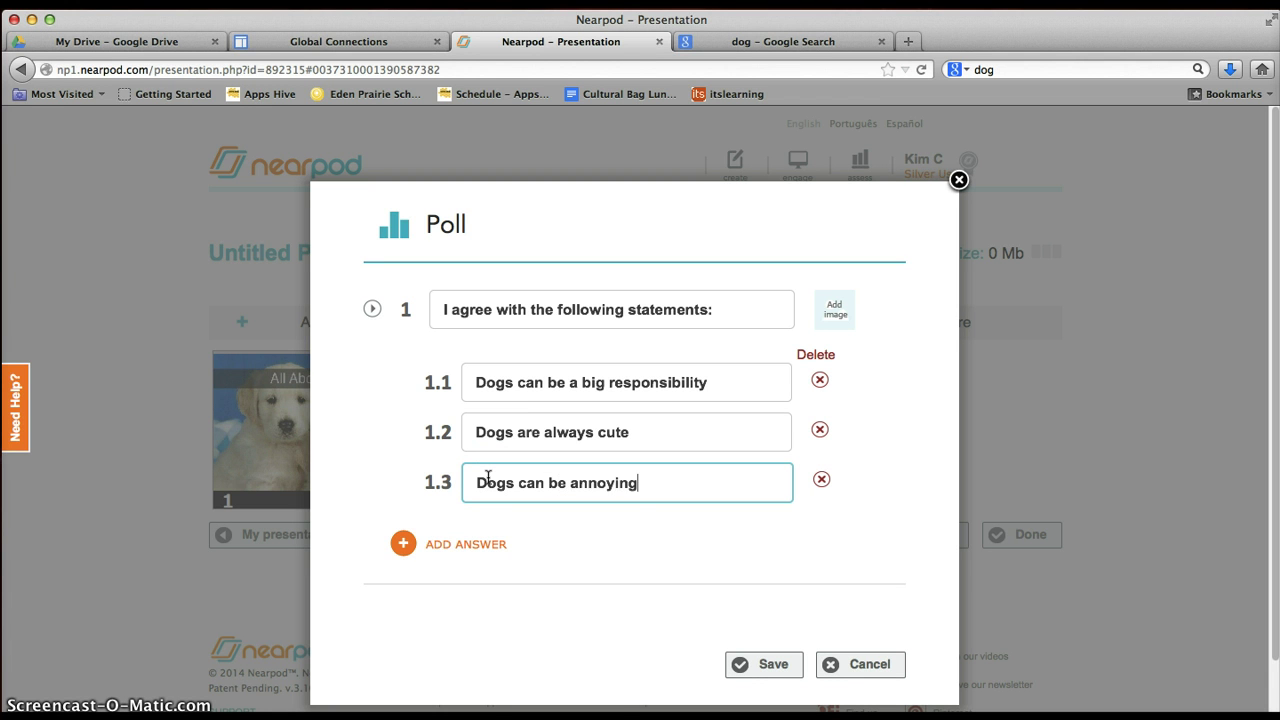
pyautogui.click(432, 548)
pyautogui.click(491, 540)
pyautogui.write('I')
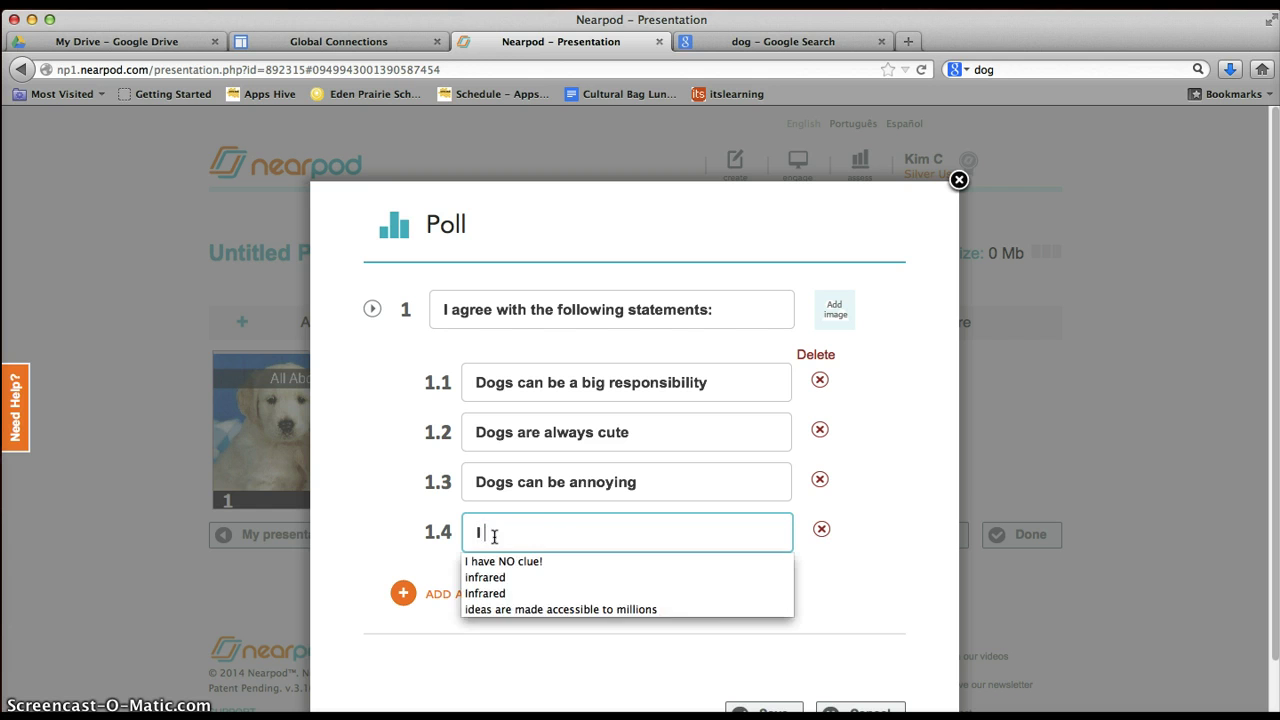
pyautogui.write(' have a dog')
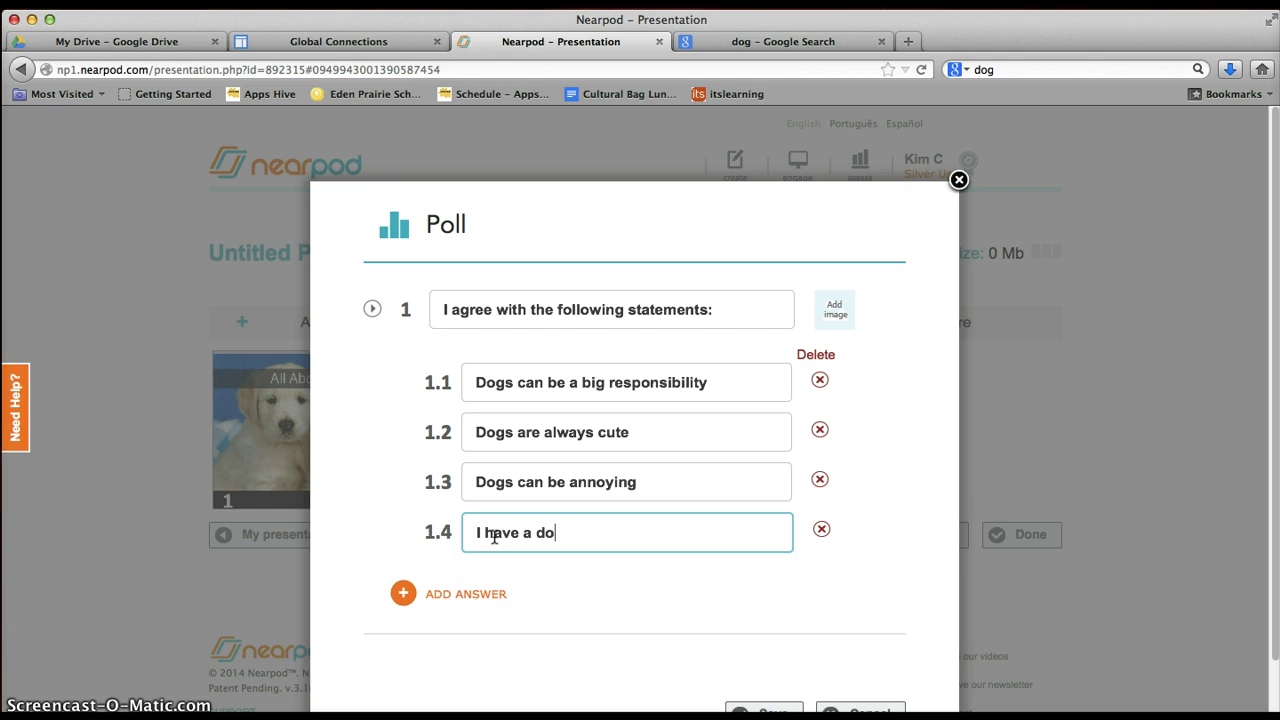
pyautogui.click(486, 594)
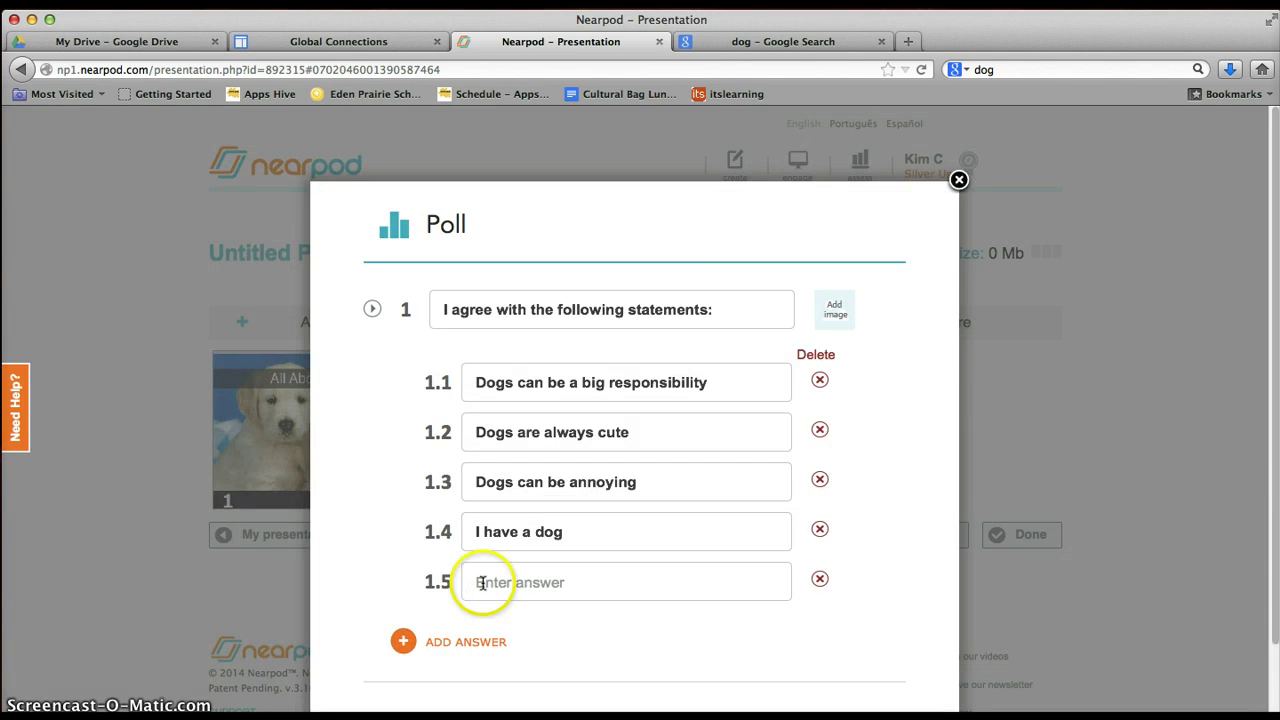
pyautogui.click(481, 582)
pyautogui.write('I do')
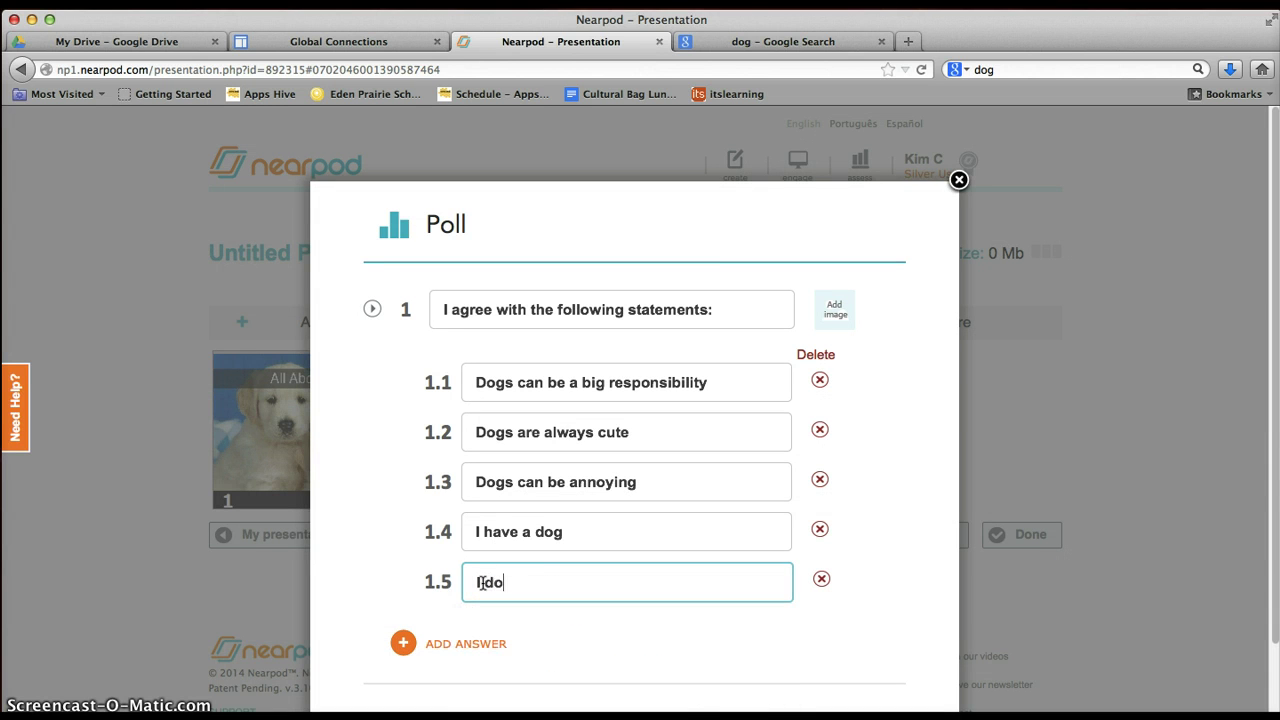
pyautogui.write("n't have a dog, but woul")
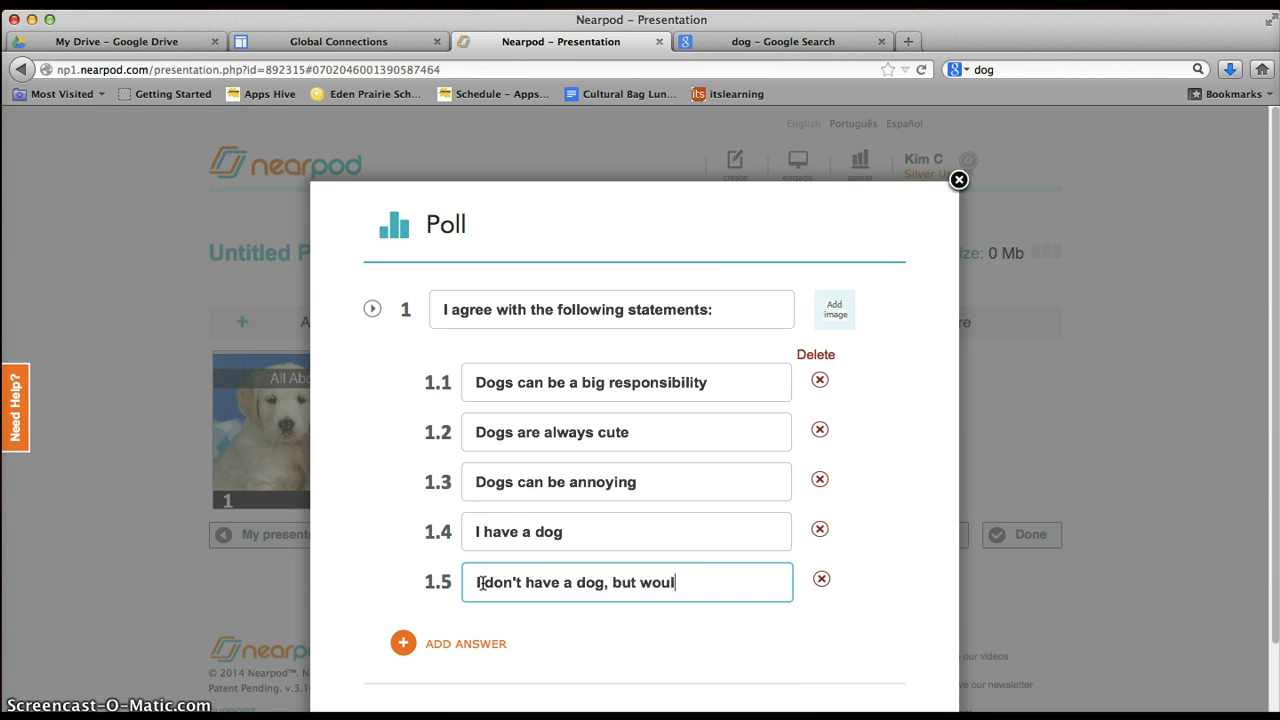
pyautogui.write('d like one')
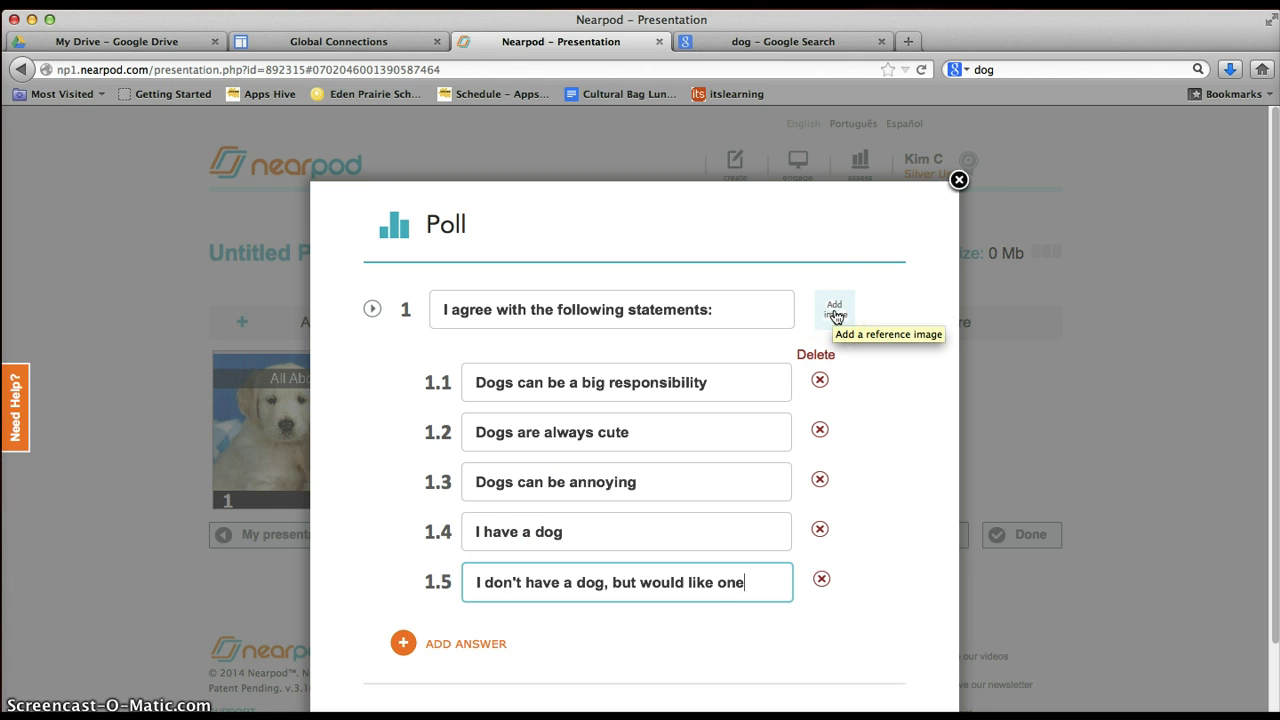
pyautogui.click(836, 312)
pyautogui.click(929, 57)
pyautogui.moveTo(900, 38); pyautogui.dragTo(772, 38)
pyautogui.moveTo(338, 385); pyautogui.dragTo(334, 366)
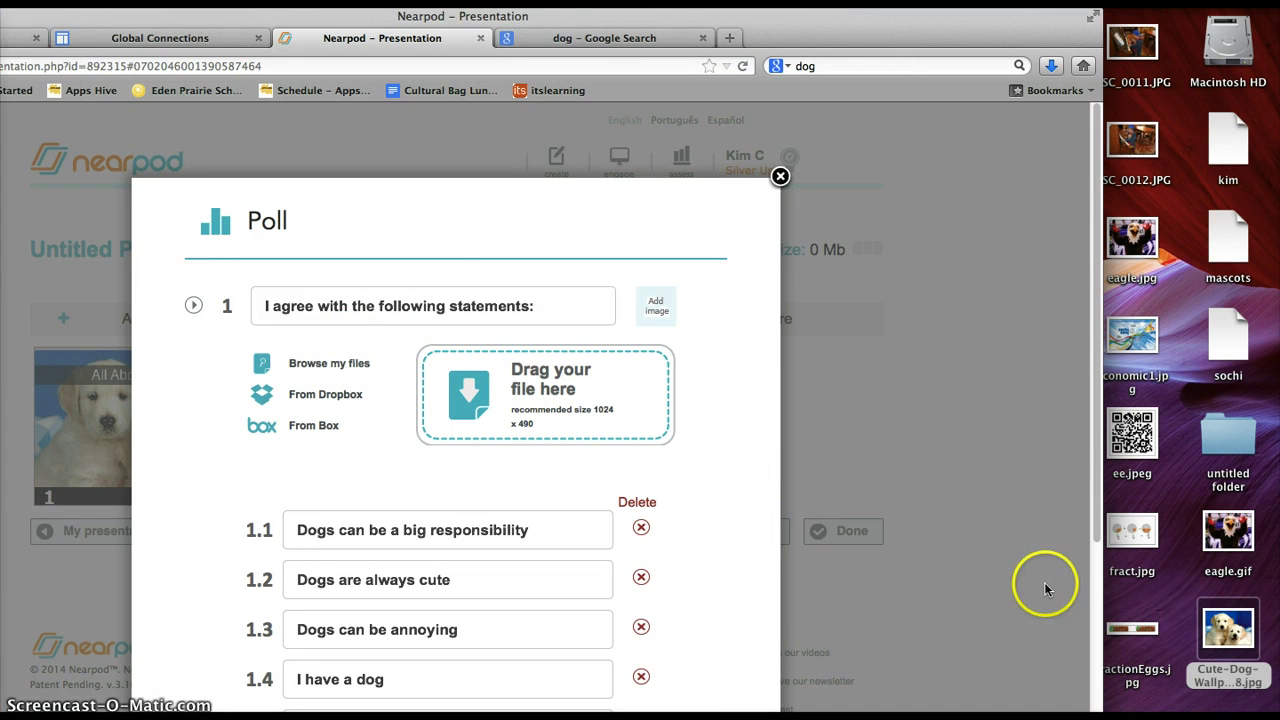
pyautogui.click(1234, 628)
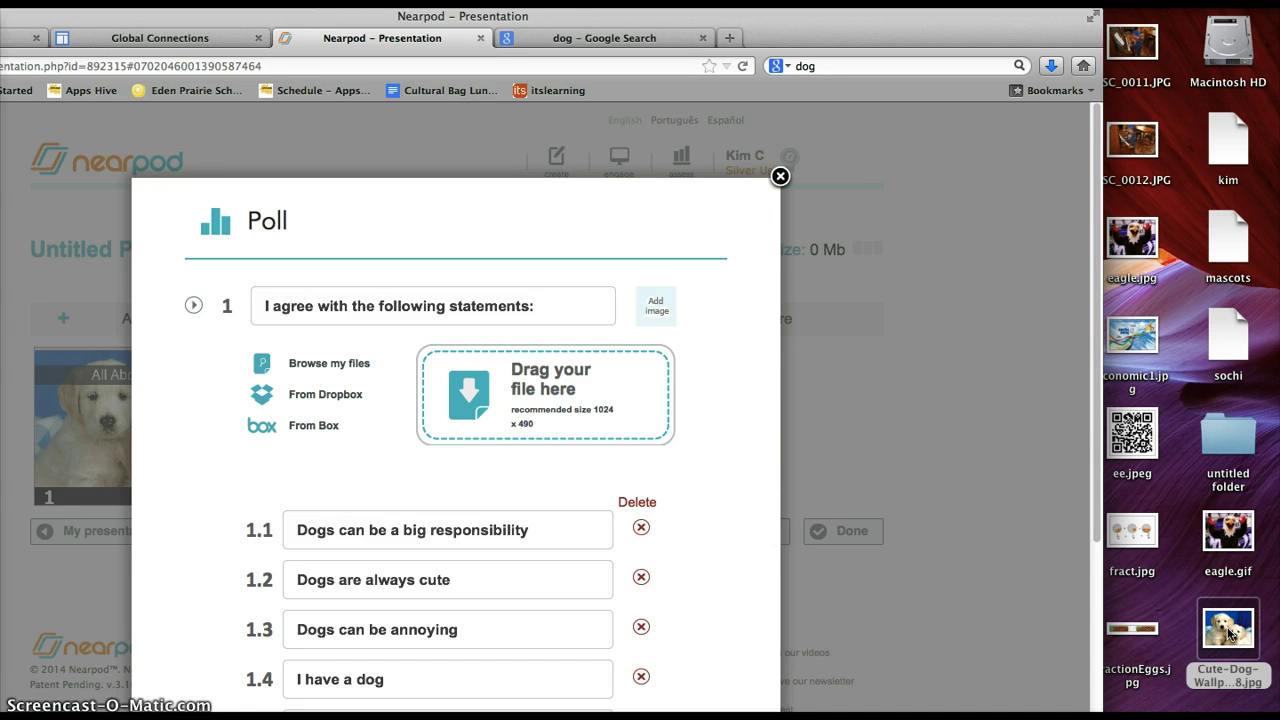
pyautogui.moveTo(1230, 632); pyautogui.dragTo(548, 380)
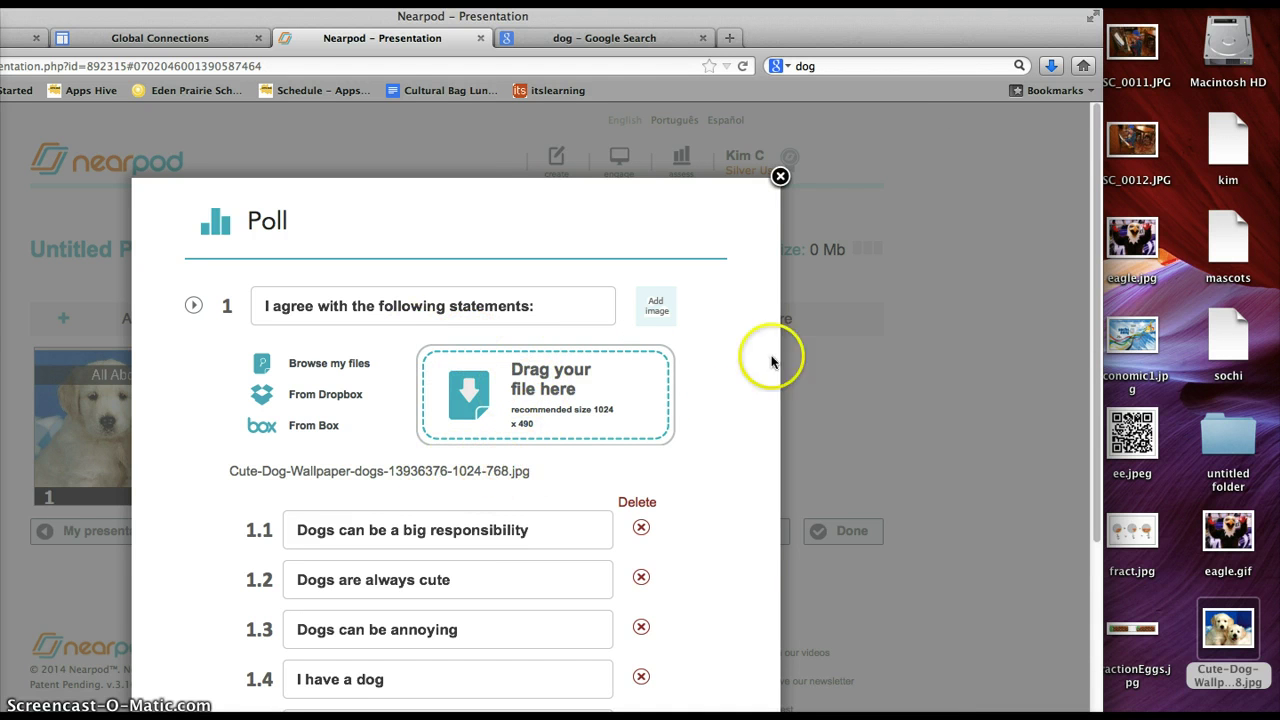
pyautogui.moveTo(943, 23); pyautogui.dragTo(1134, 20)
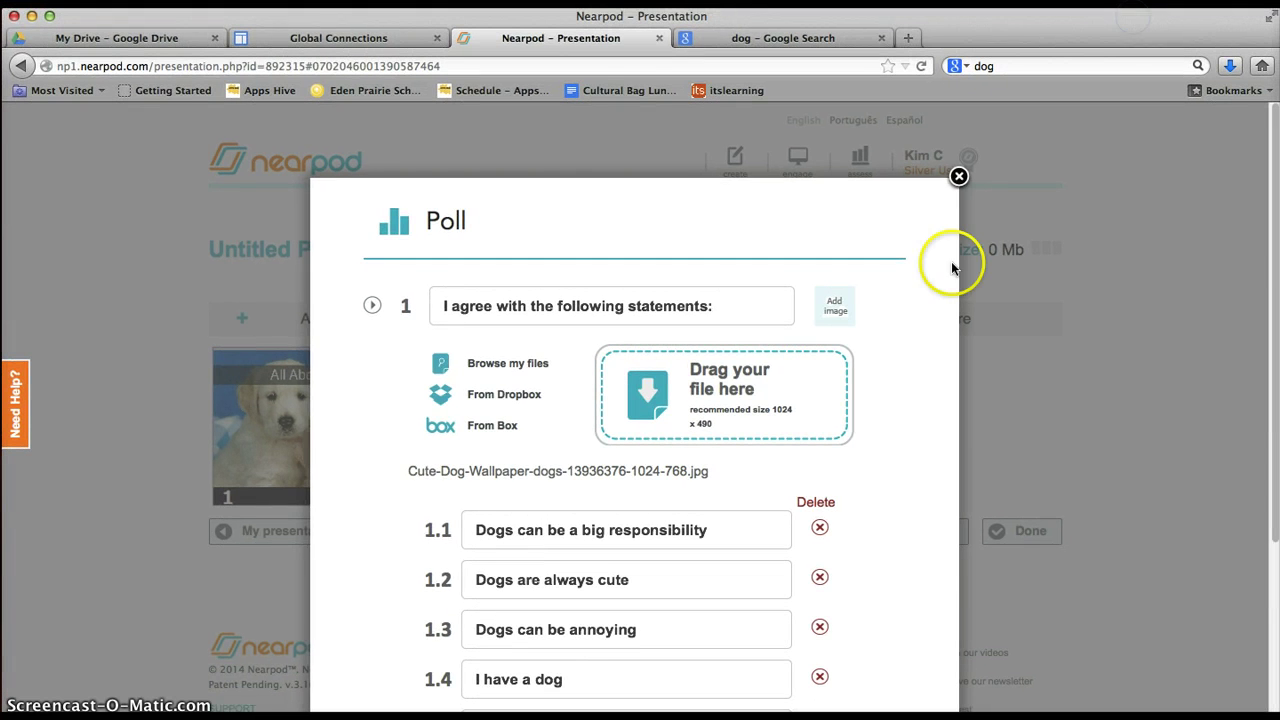
# Save the poll and select it as slide 2 after the title slide.
pyautogui.scroll(-5, 927, 320)
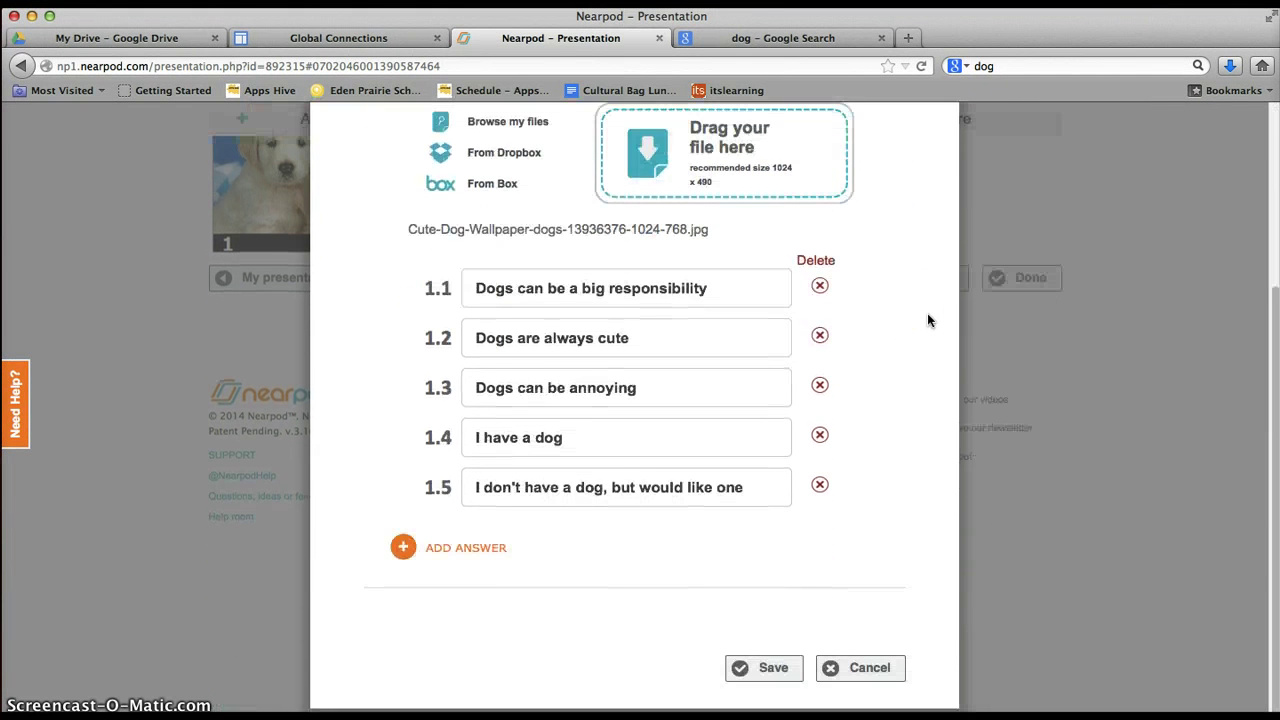
pyautogui.click(772, 667)
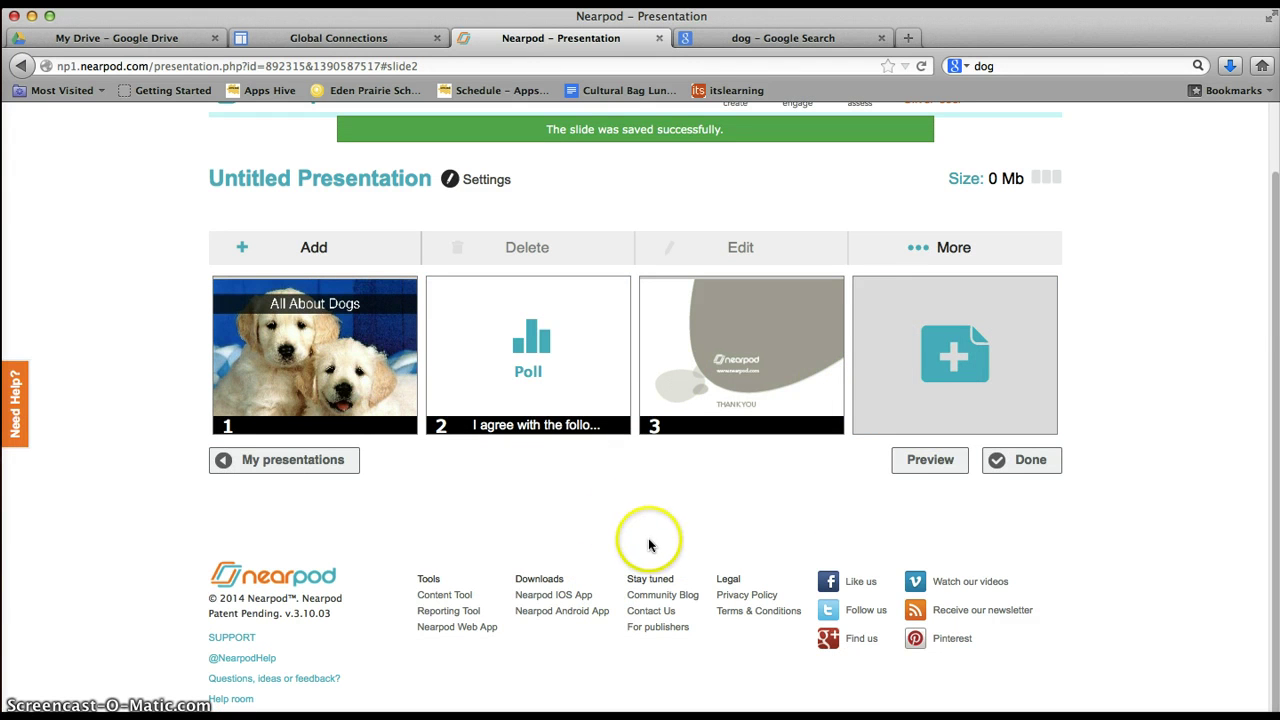
pyautogui.moveTo(531, 371); pyautogui.dragTo(580, 366)
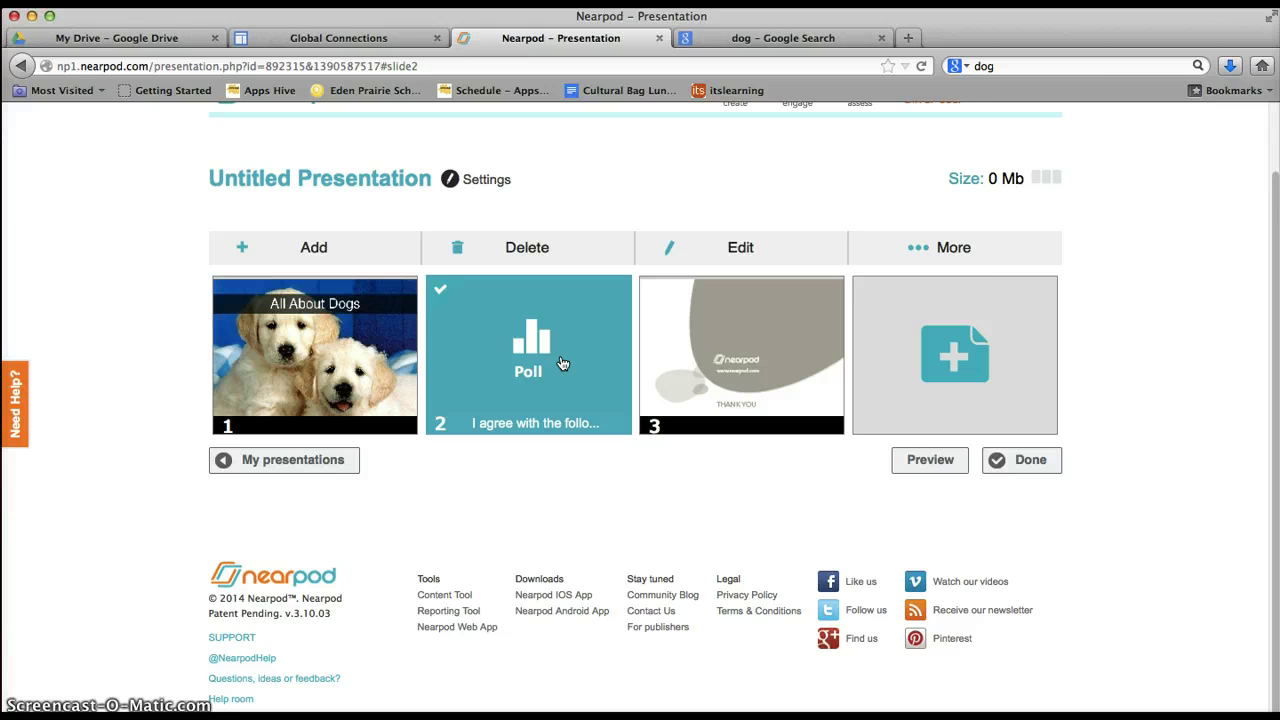
# Retitle the presentation 'All About Dogs', then switch over to Evernote.
pyautogui.tripleClick(358, 176)
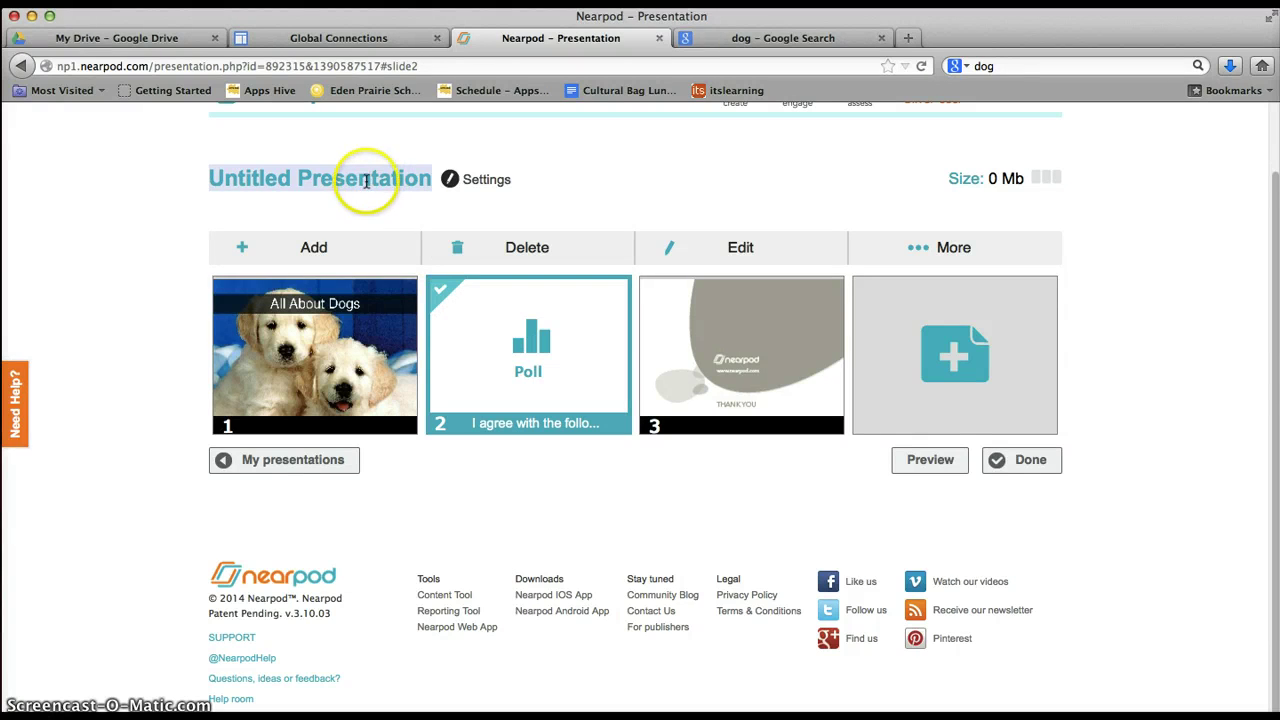
pyautogui.click(348, 178)
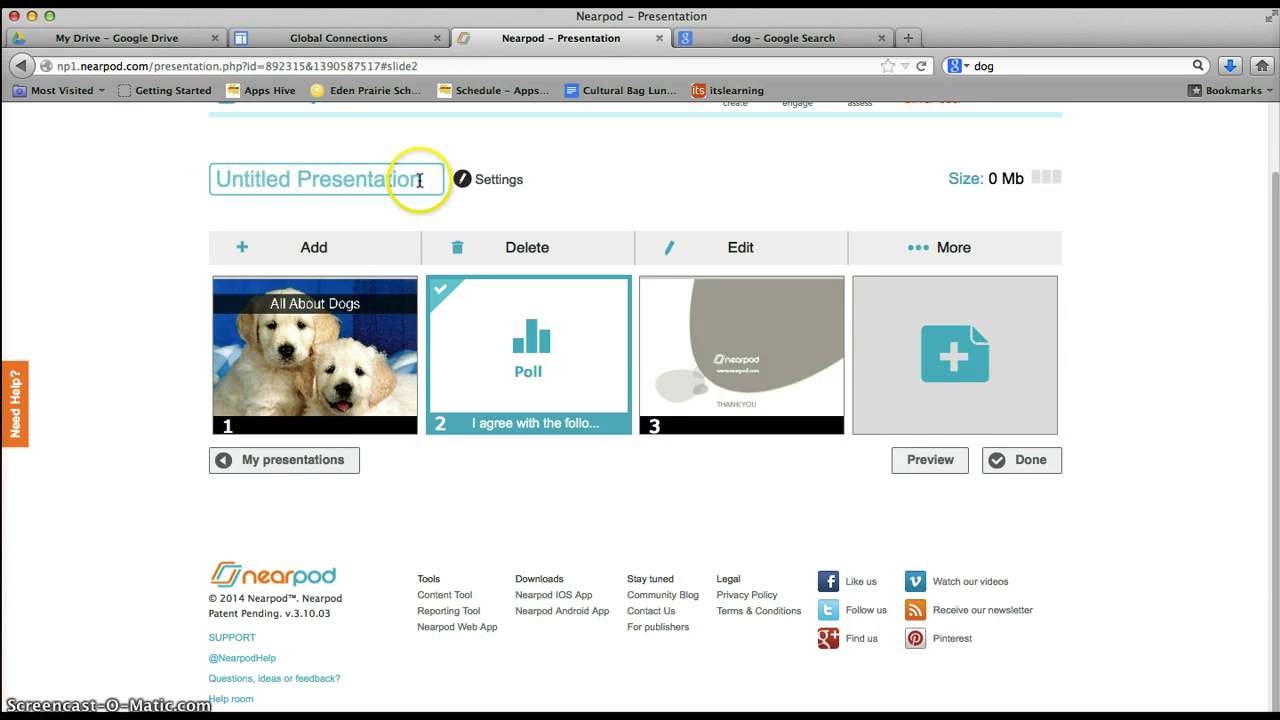
pyautogui.moveTo(419, 180); pyautogui.dragTo(186, 166)
pyautogui.write('All About Dogs')
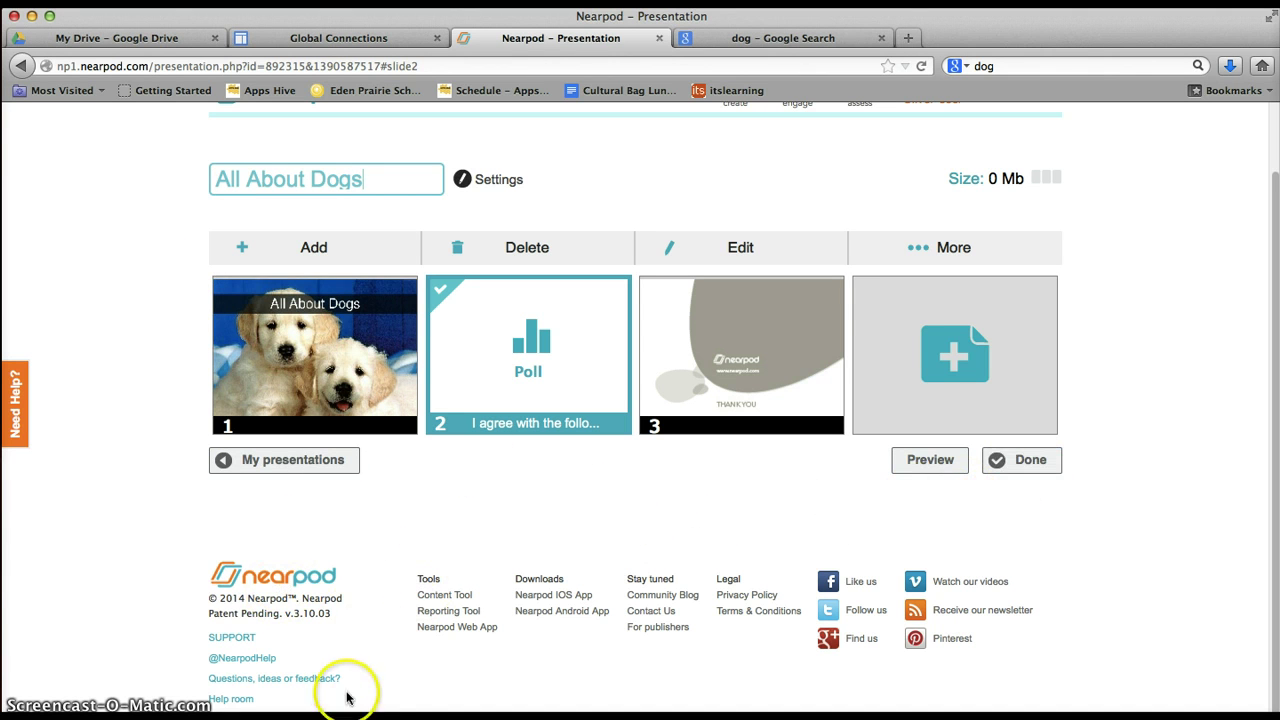
pyautogui.click(309, 712)
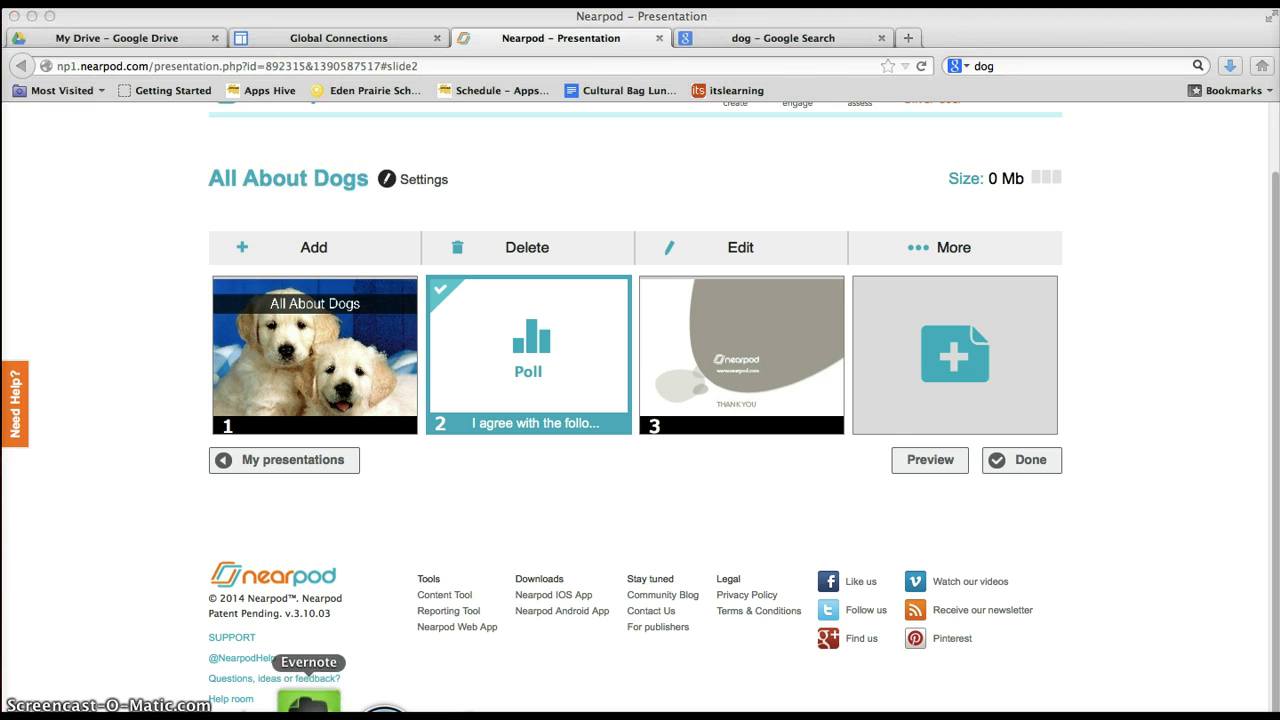